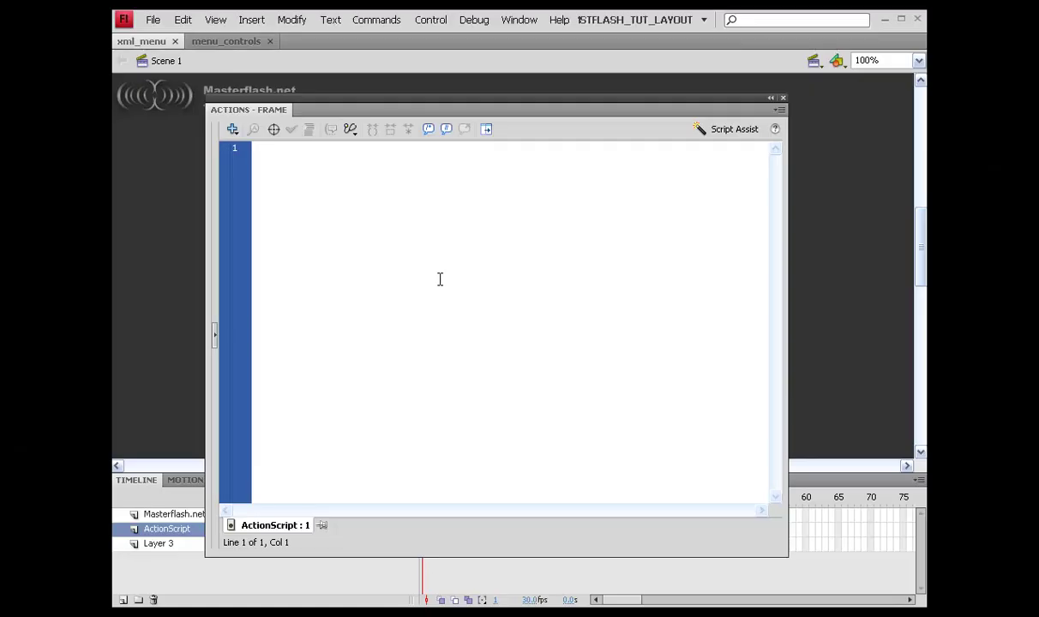
Step: Write the frame script new menu_controls("menu_links.xml", this); on the ActionScript layer and save the file
{"action": "type", "text": "NE3U"}
{"action": "key", "text": "BackSpace"}
{"action": "key", "text": "BackSpace"}
{"action": "key", "text": "BackSpace"}
{"action": "type", "text": "new n"}
{"action": "type", "text": "enu_controls"}
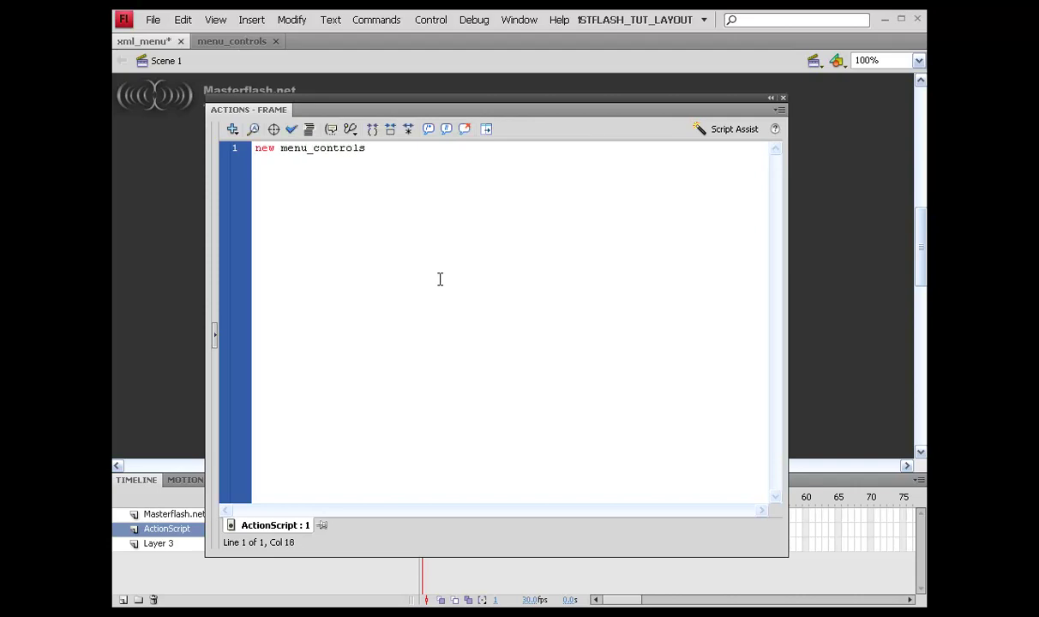
{"action": "type", "text": "(\"menu_links.xml"}
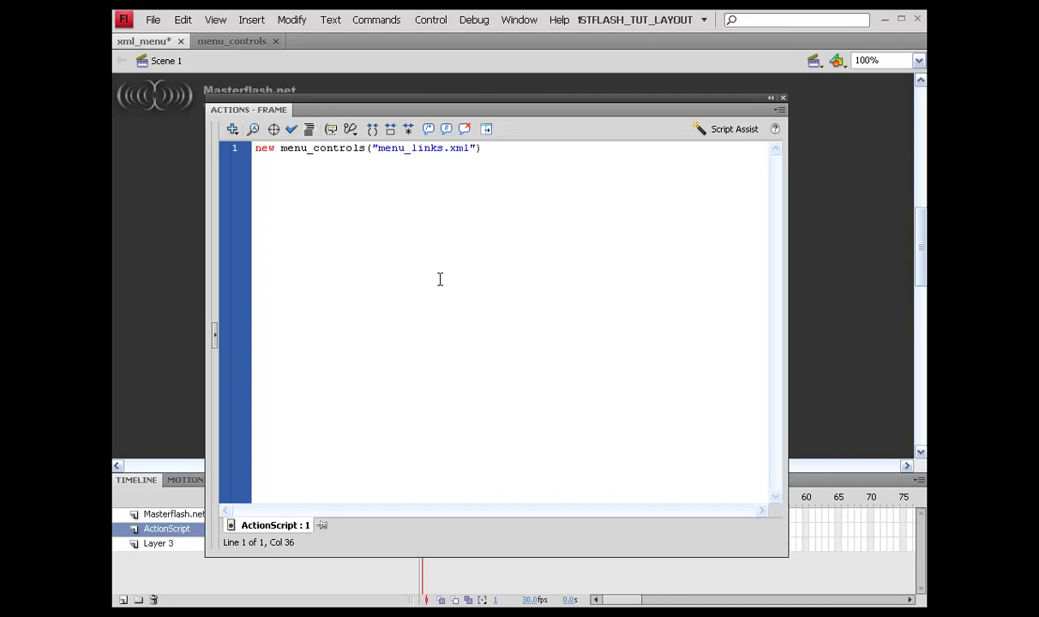
{"action": "type", "text": "\", this);"}
{"action": "key", "text": "ctrl+s"}
{"action": "left_click", "coordinate": [281, 147]}
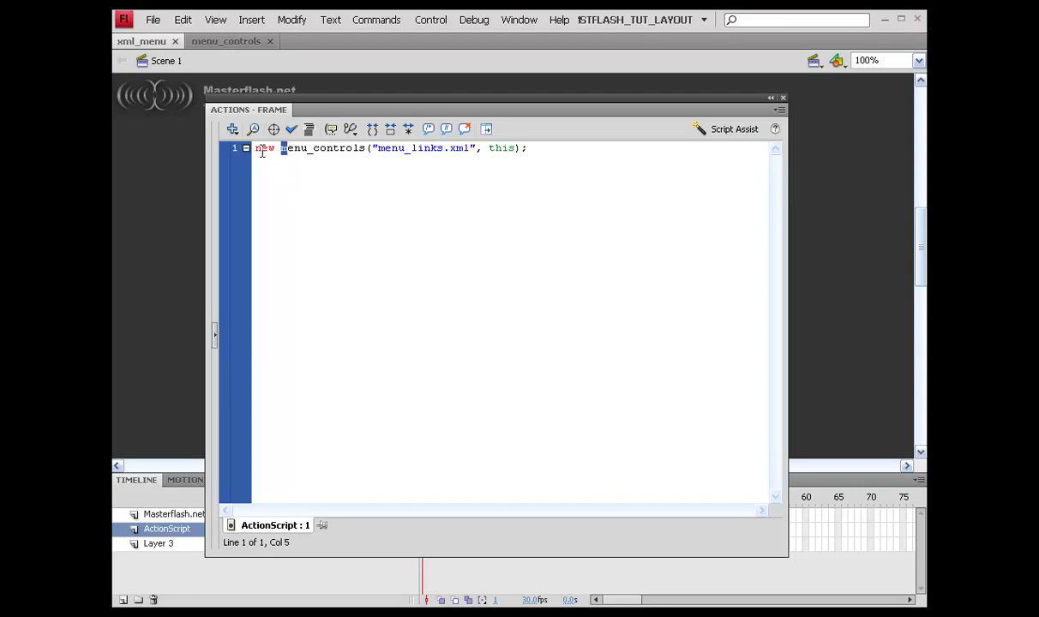
{"action": "left_click_drag", "start_coordinate": [366, 148], "coordinate": [281, 157]}
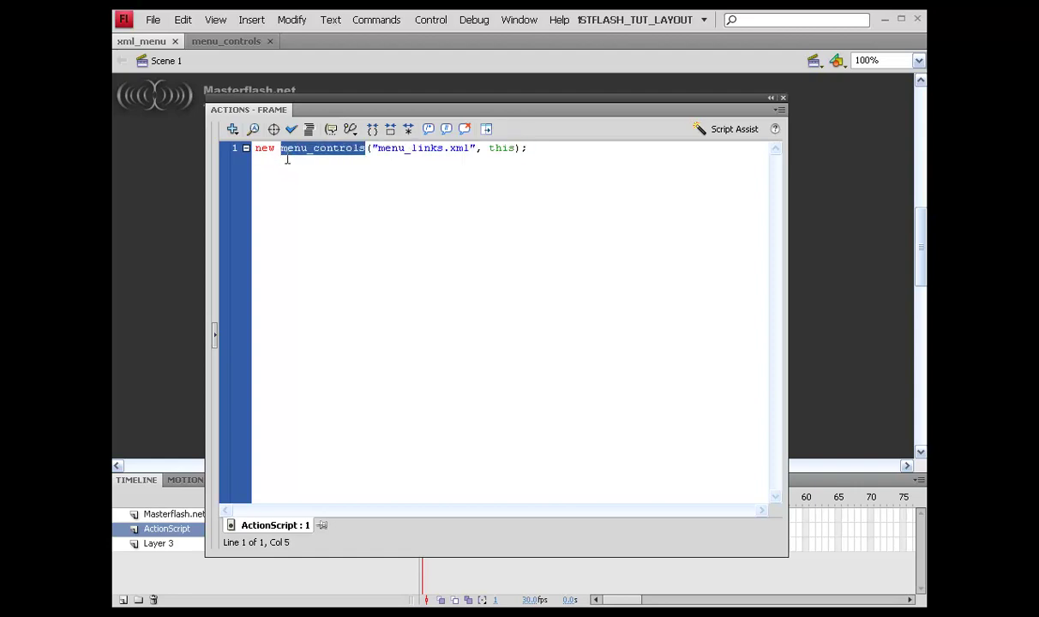
{"action": "left_click", "coordinate": [378, 149]}
{"action": "left_click_drag", "start_coordinate": [378, 149], "coordinate": [280, 157]}
{"action": "double_click", "coordinate": [288, 151]}
{"action": "left_click", "coordinate": [377, 171]}
Step: Close the script editor and draw a borderless rectangle about 185 by 16 px on Layer 3, filled with the white-to-black linear gradient
{"action": "double_click", "coordinate": [430, 119]}
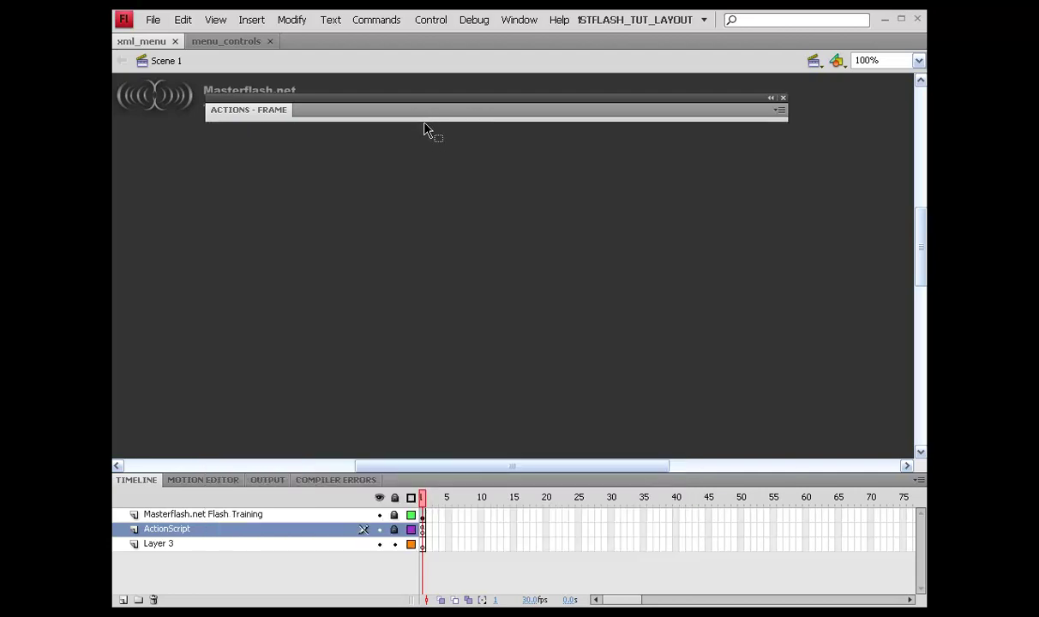
{"action": "key", "text": "F9"}
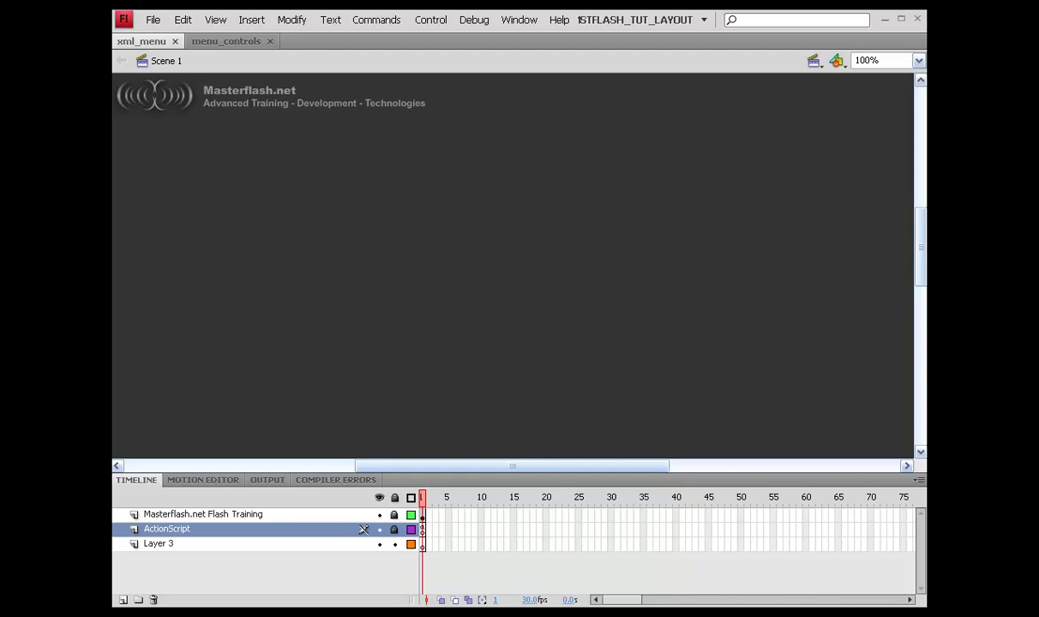
{"action": "left_click_drag", "start_coordinate": [116, 110], "coordinate": [164, 127]}
{"action": "left_click", "coordinate": [192, 376]}
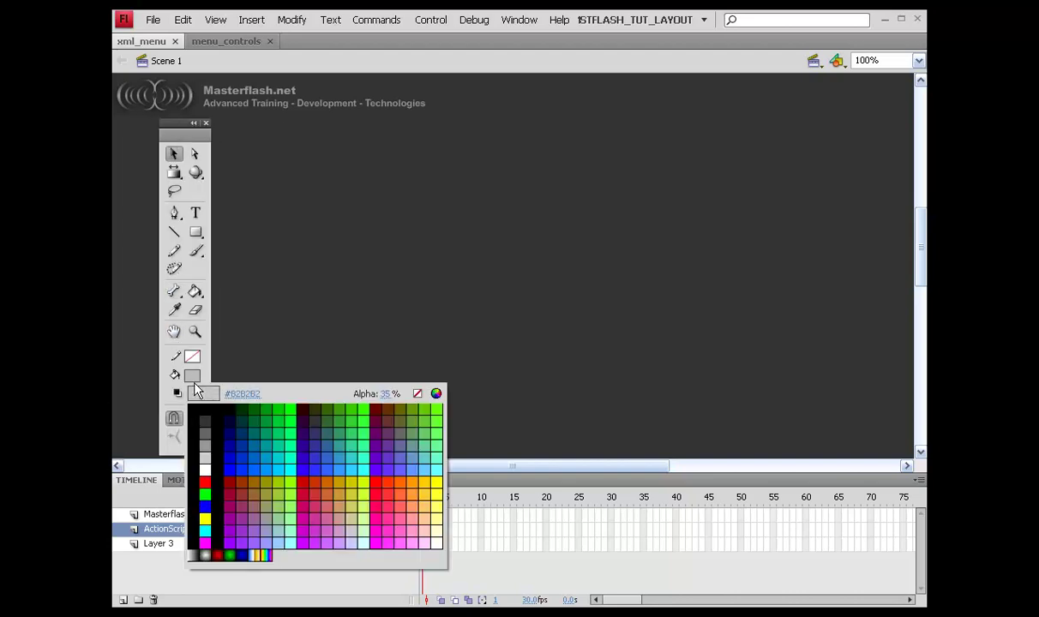
{"action": "left_click", "coordinate": [199, 552]}
{"action": "left_click", "coordinate": [195, 232]}
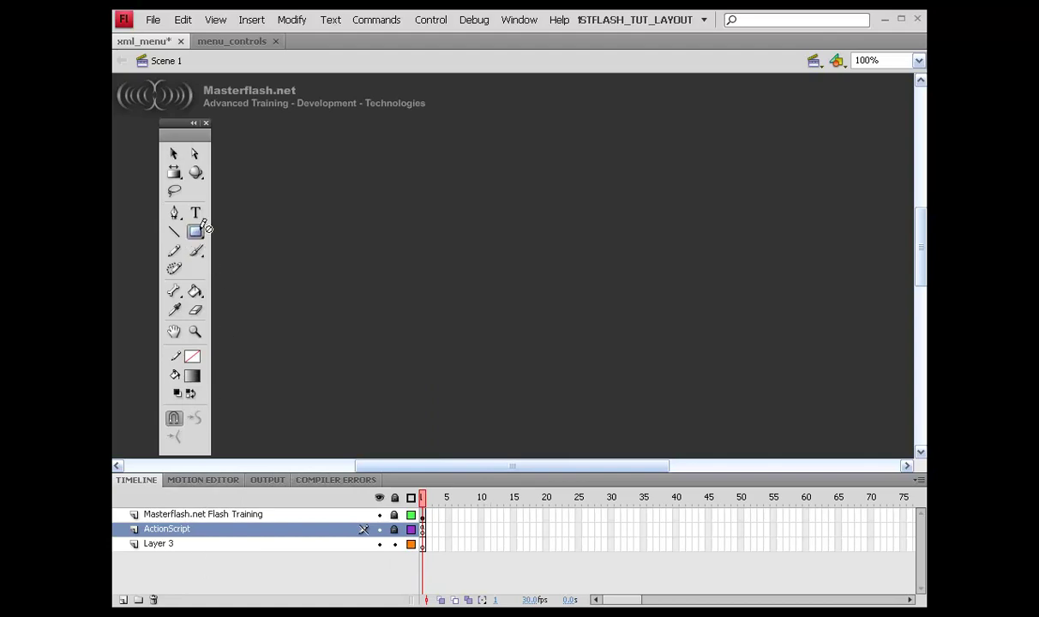
{"action": "left_click", "coordinate": [304, 545]}
{"action": "left_click_drag", "start_coordinate": [318, 203], "coordinate": [469, 214]}
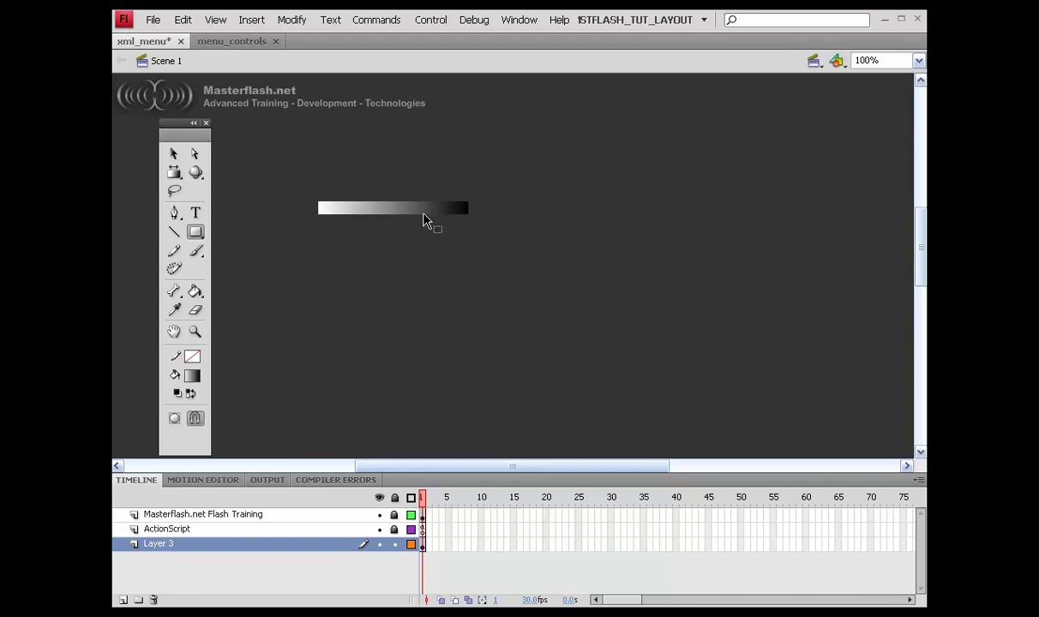
Step: Rotate and fit the rectangle's gradient with the Gradient Transform tool so it runs vertically, light at the upper edge
{"action": "key", "text": "f"}
{"action": "left_click", "coordinate": [464, 207]}
{"action": "left_click_drag", "start_coordinate": [392, 222], "coordinate": [393, 215]}
Step: Recolour the rectangle's gradient by changing the white stop to #888888 and the black stop to #404040
{"action": "left_click_drag", "start_coordinate": [924, 106], "coordinate": [742, 140]}
{"action": "left_click_drag", "start_coordinate": [778, 227], "coordinate": [778, 236]}
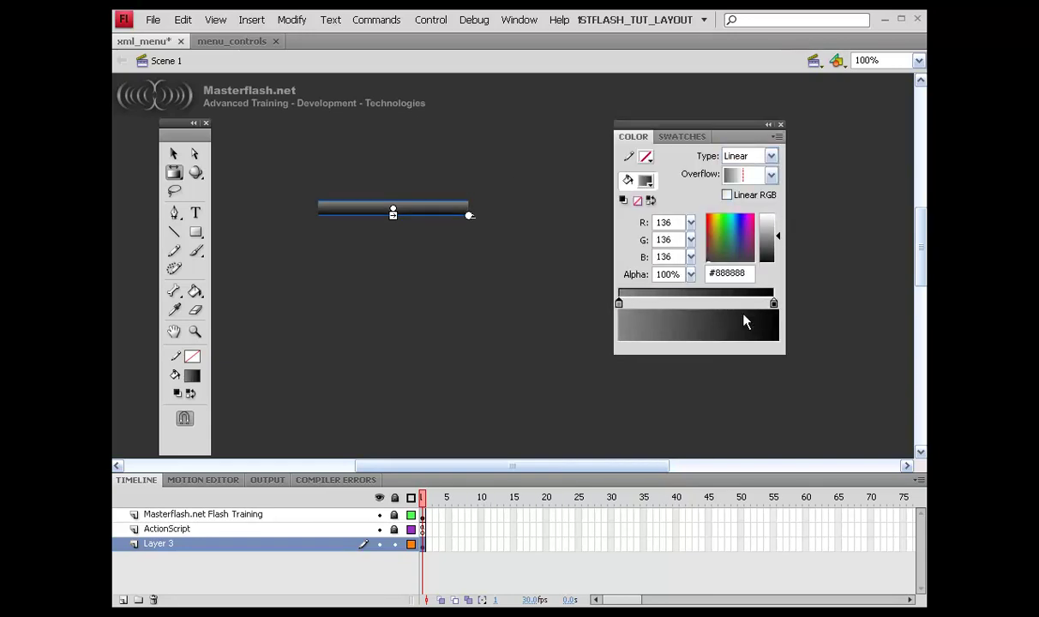
{"action": "left_click", "coordinate": [773, 304]}
{"action": "left_click_drag", "start_coordinate": [779, 263], "coordinate": [779, 250]}
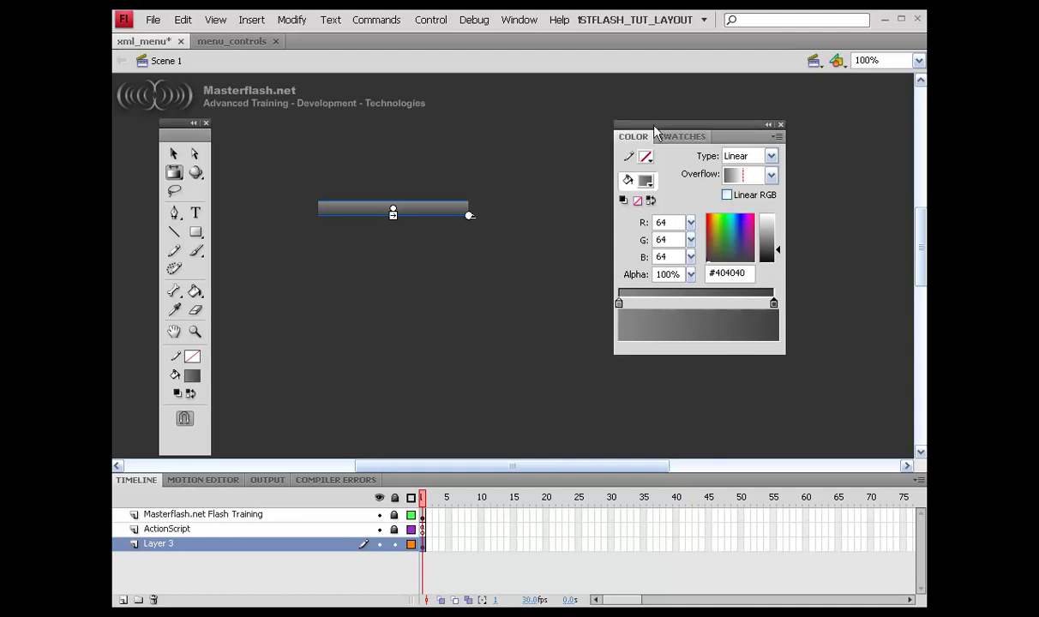
{"action": "left_click_drag", "start_coordinate": [720, 138], "coordinate": [785, 93]}
Step: Set the rectangle's width to 180 and its height to 20
{"action": "key", "text": "v"}
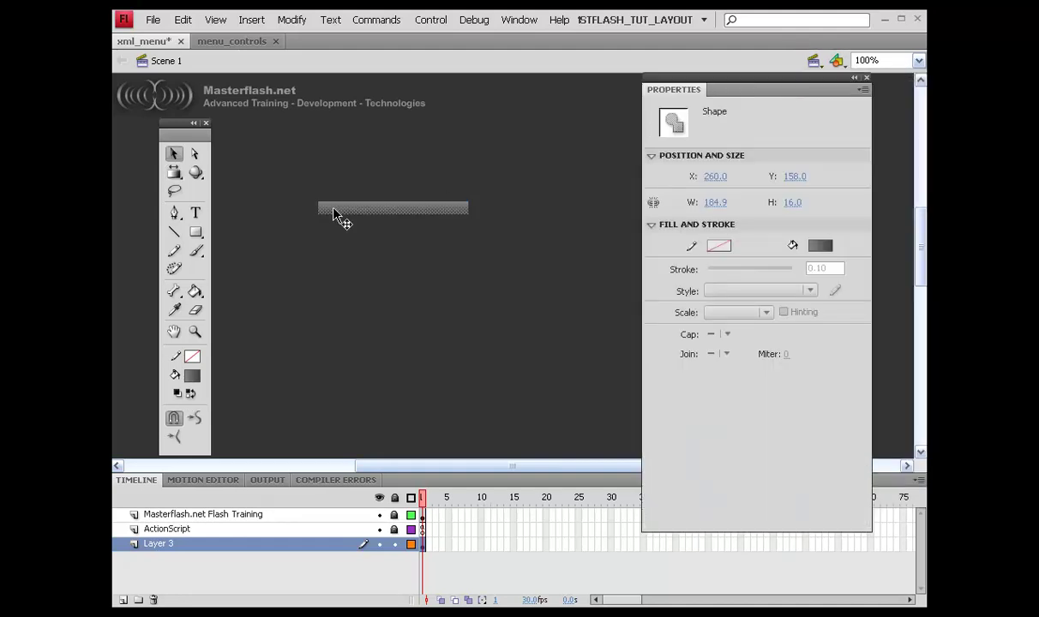
{"action": "left_click", "coordinate": [701, 203]}
{"action": "type", "text": "19"}
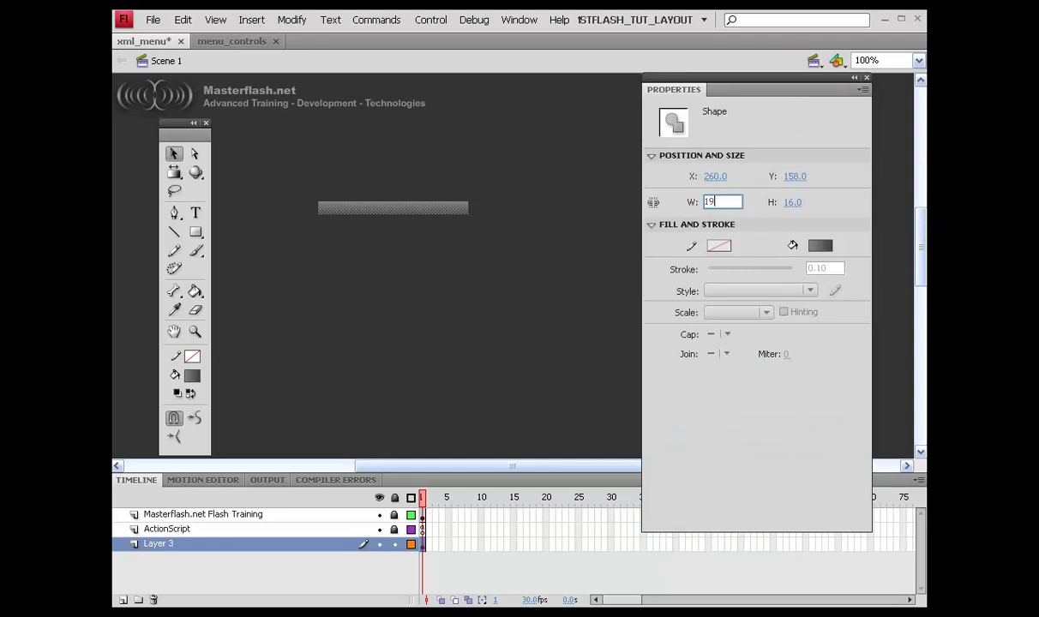
{"action": "key", "text": "Return"}
{"action": "left_click", "coordinate": [790, 202]}
{"action": "type", "text": "20"}
{"action": "key", "text": "Return"}
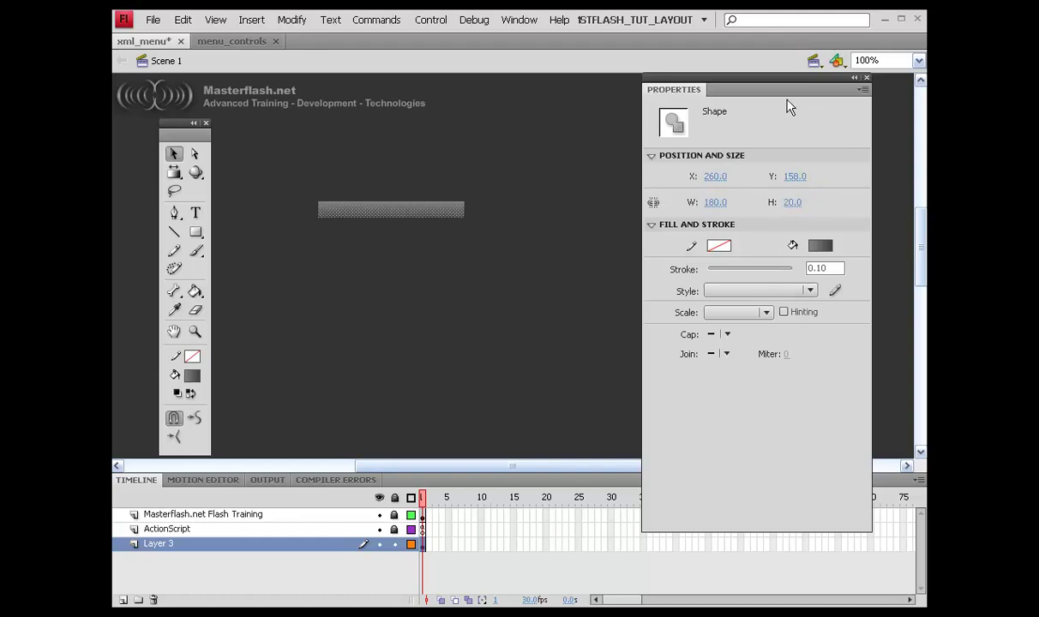
{"action": "key", "text": "ctrl+F3"}
Step: Duplicate the bar in place and move the copy 90 px straight down
{"action": "left_click_drag", "start_coordinate": [302, 178], "coordinate": [573, 249]}
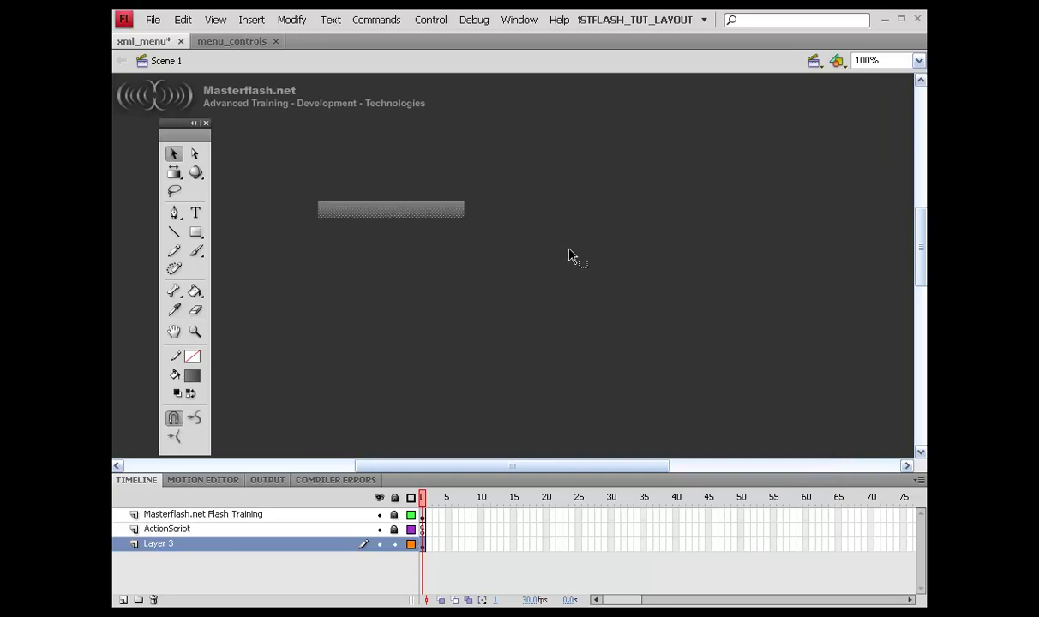
{"action": "key", "text": "ctrl+c"}
{"action": "key", "text": "ctrl+shift+v"}
{"action": "key", "text": "shift+Down"}
{"action": "key", "text": "shift+Down"}
{"action": "key", "text": "shift+Down"}
{"action": "key", "text": "shift+Down"}
{"action": "key", "text": "shift+Down"}
{"action": "key", "text": "shift+Down"}
{"action": "key", "text": "shift+Down"}
{"action": "key", "text": "shift+Down"}
{"action": "key", "text": "shift+Down"}
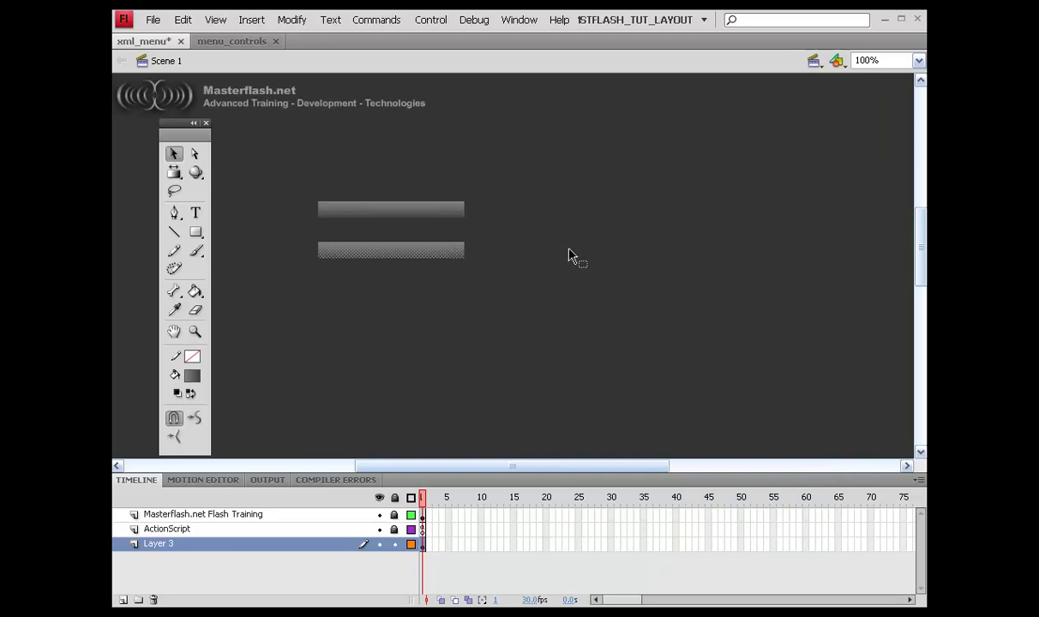
Step: Lighten both gradient stops of the lower bar, setting the starting stop to #AEAEAE
{"action": "left_click_drag", "start_coordinate": [591, 10], "coordinate": [655, 165]}
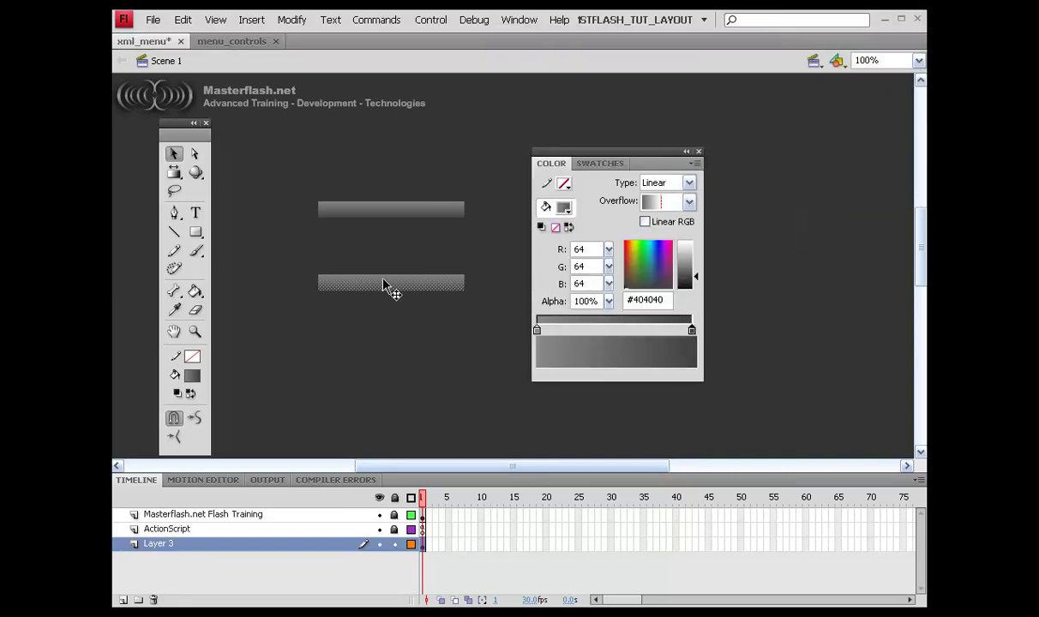
{"action": "left_click_drag", "start_coordinate": [695, 276], "coordinate": [695, 264]}
{"action": "left_click", "coordinate": [536, 332]}
{"action": "left_click_drag", "start_coordinate": [695, 265], "coordinate": [695, 254]}
{"action": "left_click", "coordinate": [349, 222]}
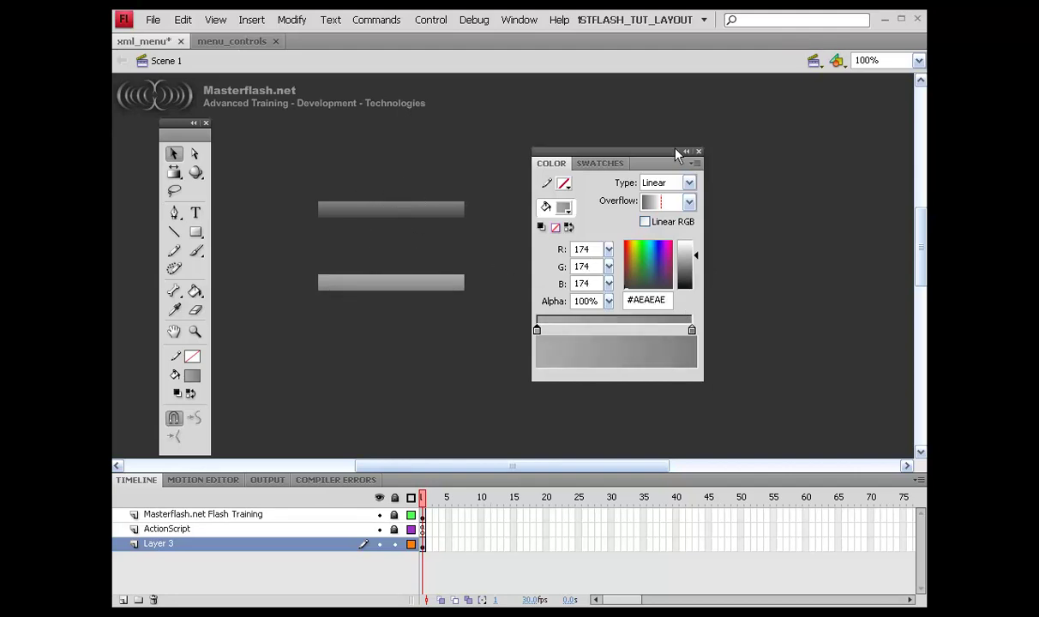
{"action": "left_click", "coordinate": [698, 151]}
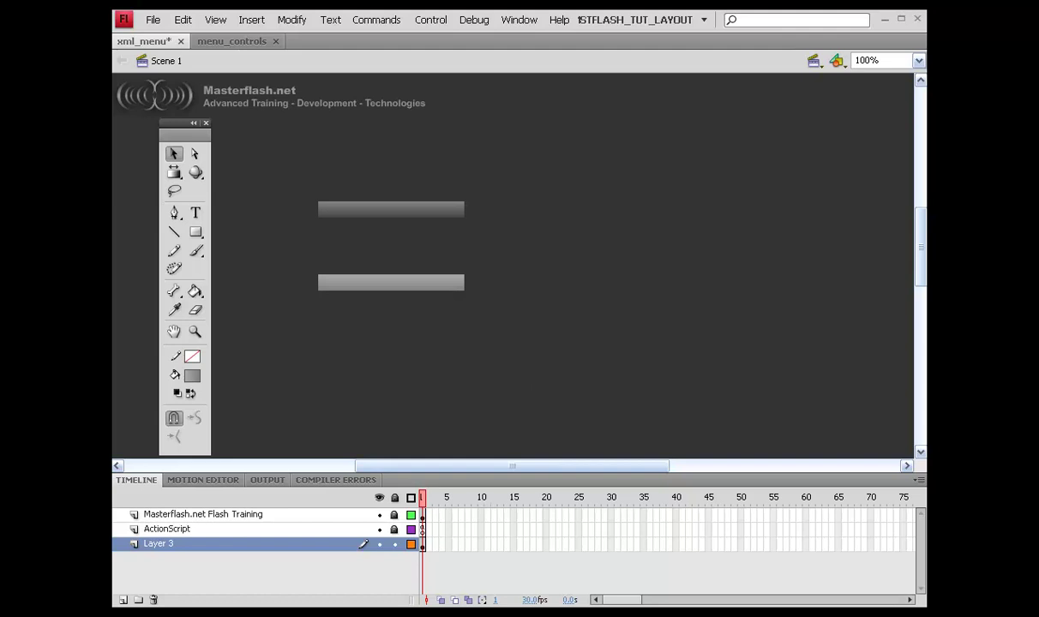
Step: Configure the Text tool for Dynamic Text in a darker grey colour with centred alignment
{"action": "left_click_drag", "start_coordinate": [304, 222], "coordinate": [508, 316]}
{"action": "left_click", "coordinate": [507, 319]}
{"action": "left_click_drag", "start_coordinate": [926, 146], "coordinate": [745, 102]}
{"action": "key", "text": "t"}
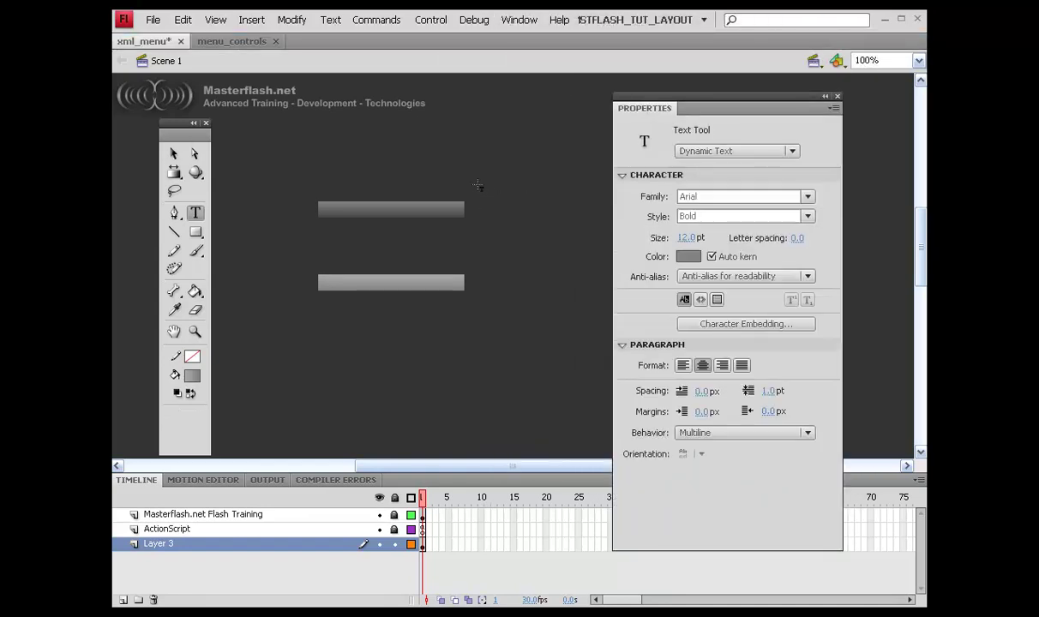
{"action": "left_click", "coordinate": [789, 152]}
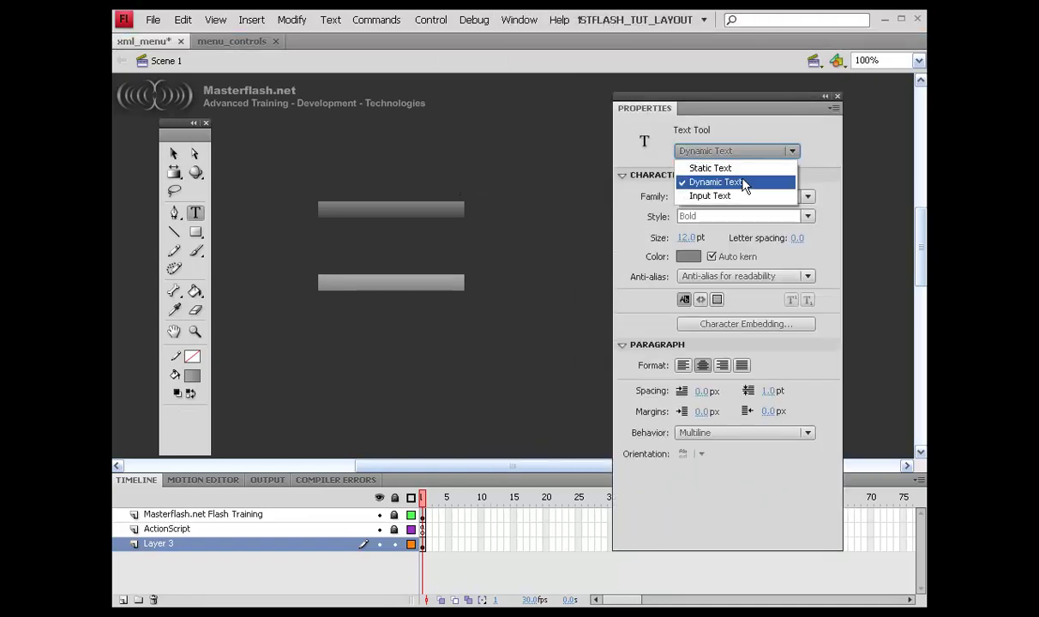
{"action": "left_click", "coordinate": [739, 182]}
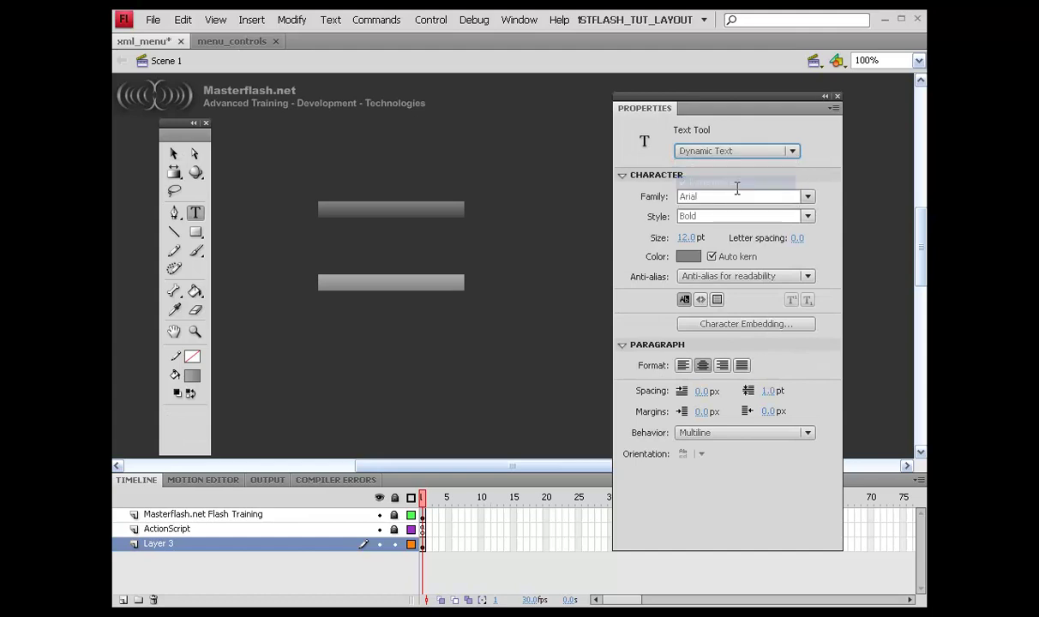
{"action": "left_click", "coordinate": [689, 257]}
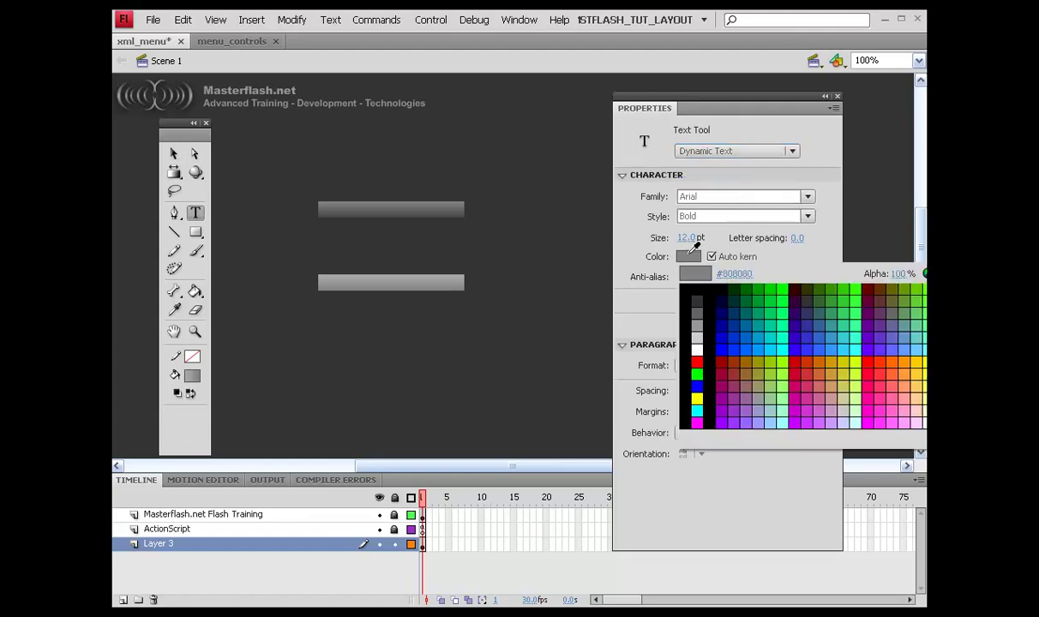
{"action": "left_click", "coordinate": [695, 314]}
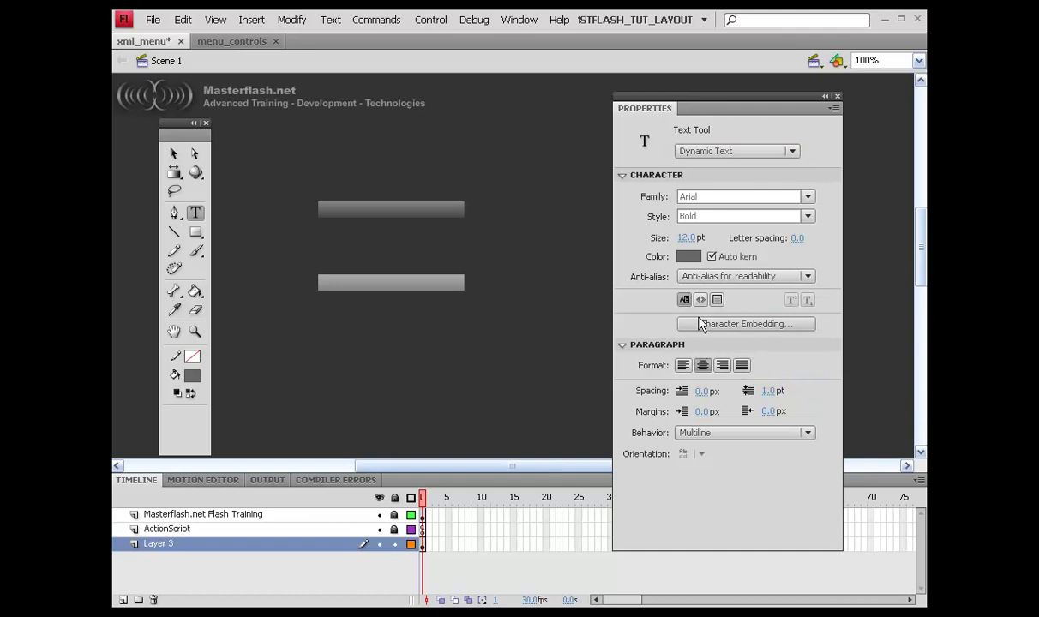
{"action": "left_click", "coordinate": [702, 366]}
Step: Draw a text field about 169 by 18 px over the upper bar and nudge it to X 265, Y 159.8
{"action": "left_click_drag", "start_coordinate": [397, 212], "coordinate": [463, 205]}
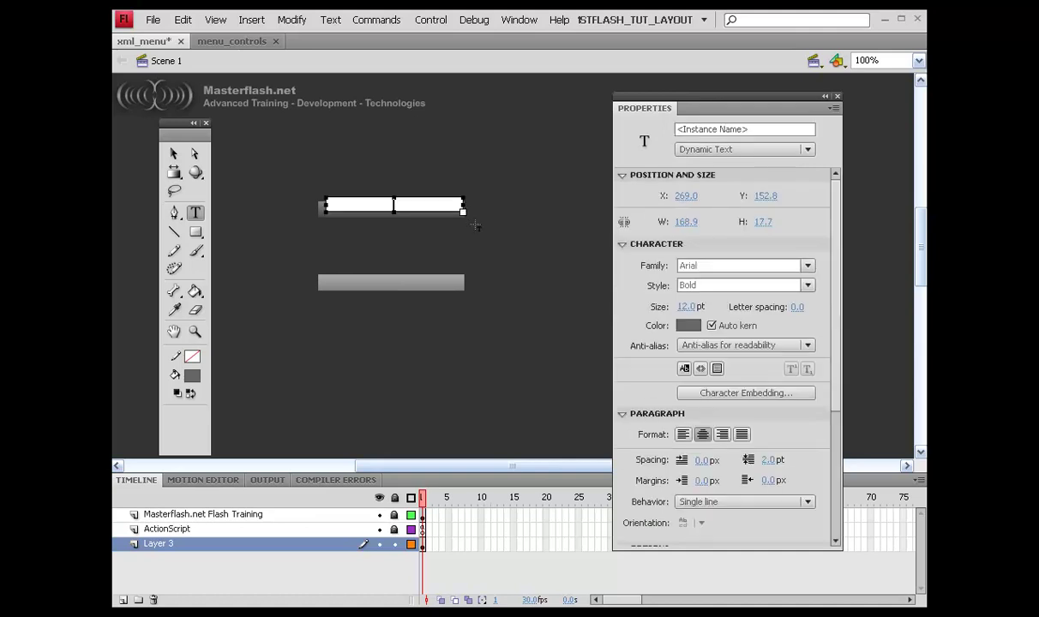
{"action": "left_click", "coordinate": [474, 223]}
{"action": "key", "text": "v"}
{"action": "left_click", "coordinate": [416, 208]}
{"action": "key", "text": "Down"}
{"action": "key", "text": "Down"}
{"action": "key", "text": "Down"}
{"action": "key", "text": "Down"}
{"action": "key", "text": "Down"}
{"action": "key", "text": "Down"}
{"action": "key", "text": "Down"}
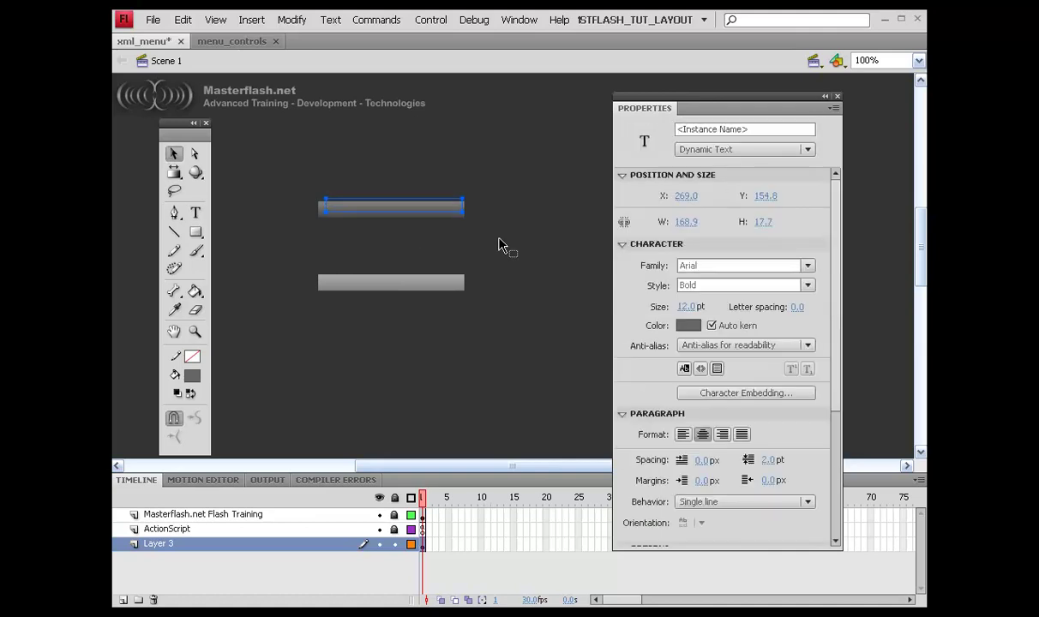
{"action": "key", "text": "Left"}
Step: Give the text field on the upper bar the instance name xml_text_titles
{"action": "left_click", "coordinate": [744, 129]}
{"action": "type", "text": "xml"}
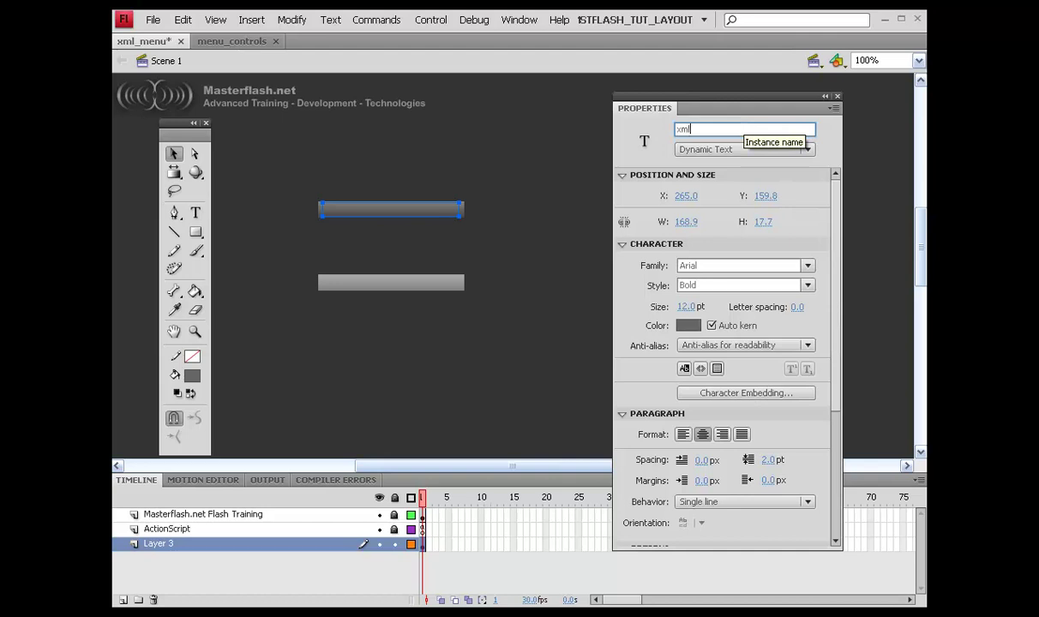
{"action": "type", "text": "_text_titles"}
{"action": "key", "text": "Return"}
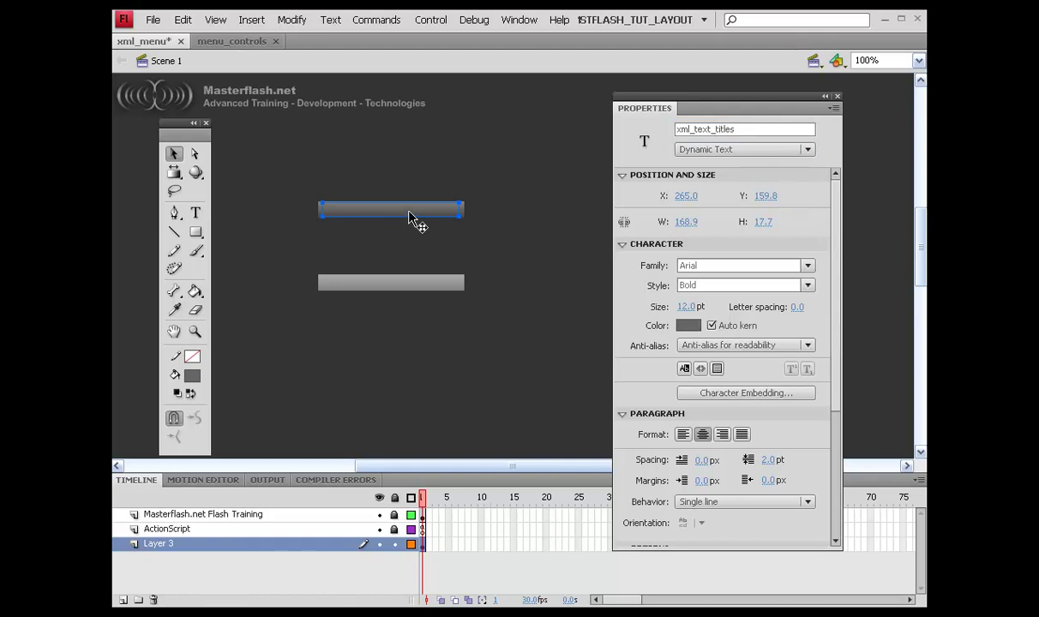
Step: Place a copy of the xml_text_titles field 90 px lower, over the lighter bar
{"action": "key", "text": "shift+Down"}
{"action": "key", "text": "shift+Down"}
{"action": "key", "text": "shift+Down"}
{"action": "key", "text": "shift+Down"}
{"action": "key", "text": "shift+Down"}
{"action": "key", "text": "shift+Down"}
{"action": "key", "text": "shift+Down"}
{"action": "key", "text": "shift+Down"}
{"action": "key", "text": "shift+Down"}
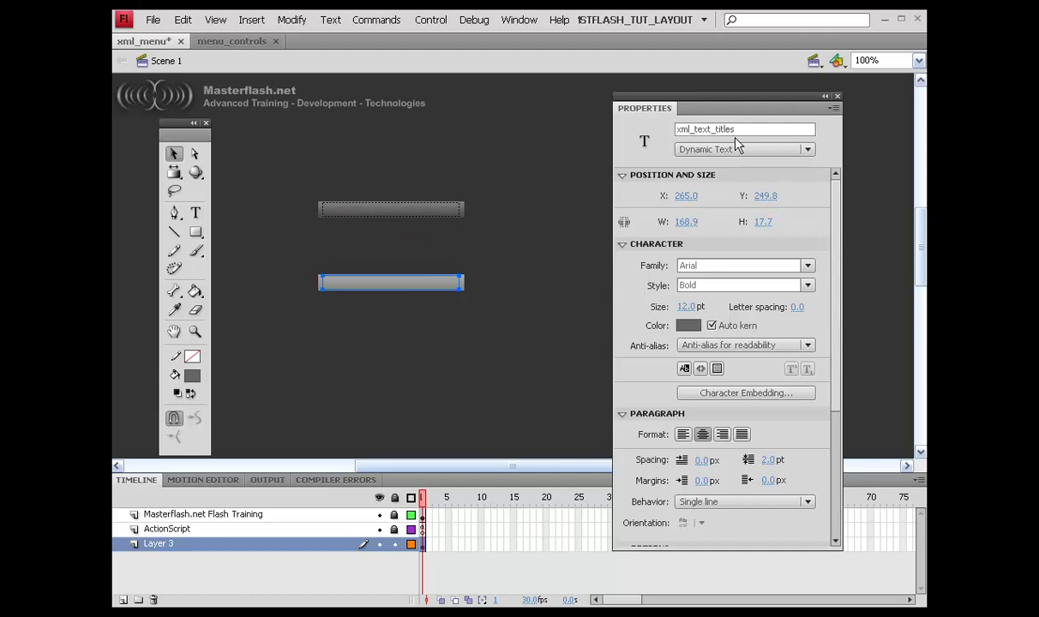
Step: Embed uppercase, lowercase, numerals and punctuation characters in both text fields and save the document
{"action": "left_click", "coordinate": [399, 249]}
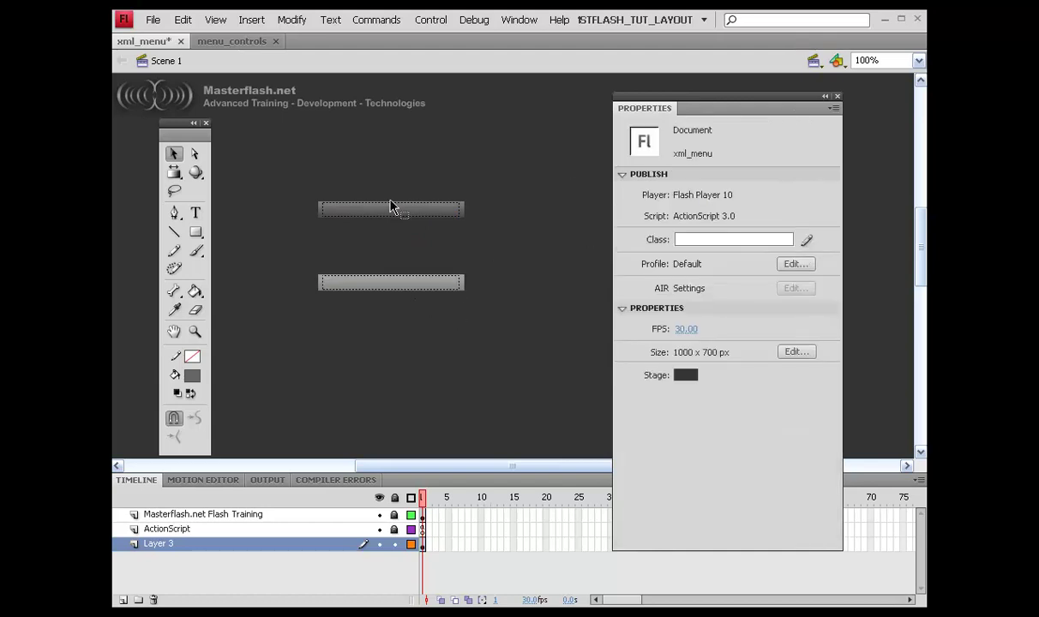
{"action": "left_click", "coordinate": [390, 213]}
{"action": "left_click", "coordinate": [388, 283], "text": "shift"}
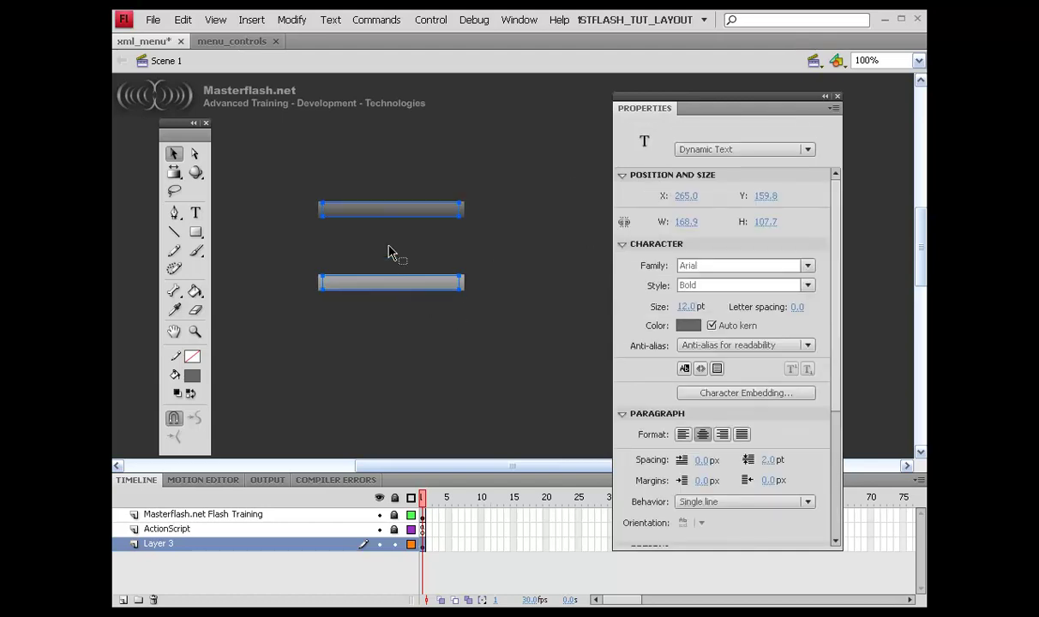
{"action": "left_click", "coordinate": [741, 395]}
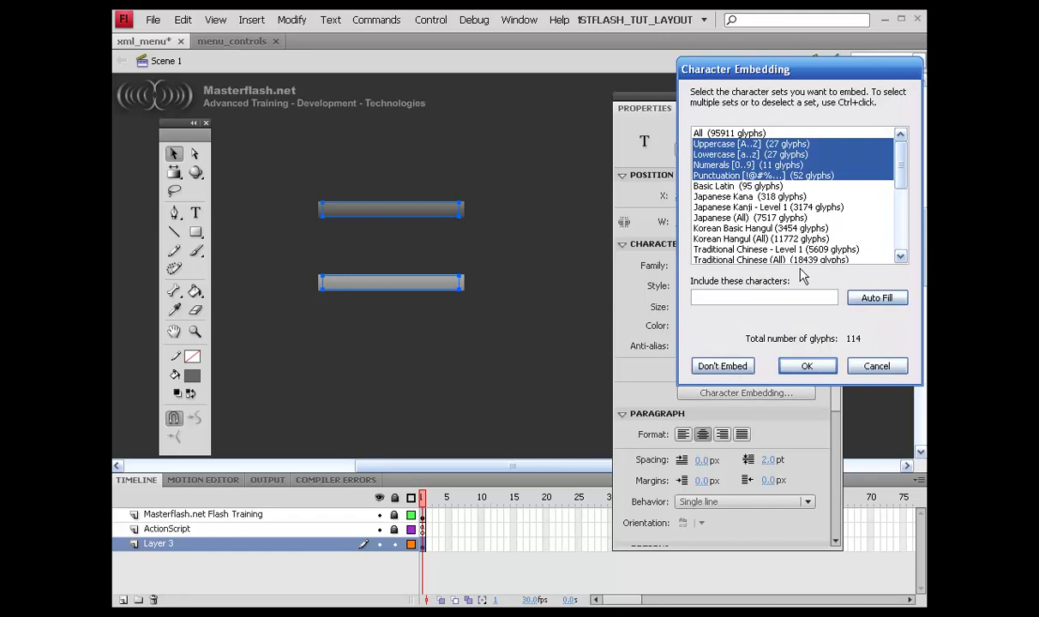
{"action": "left_click", "coordinate": [810, 367]}
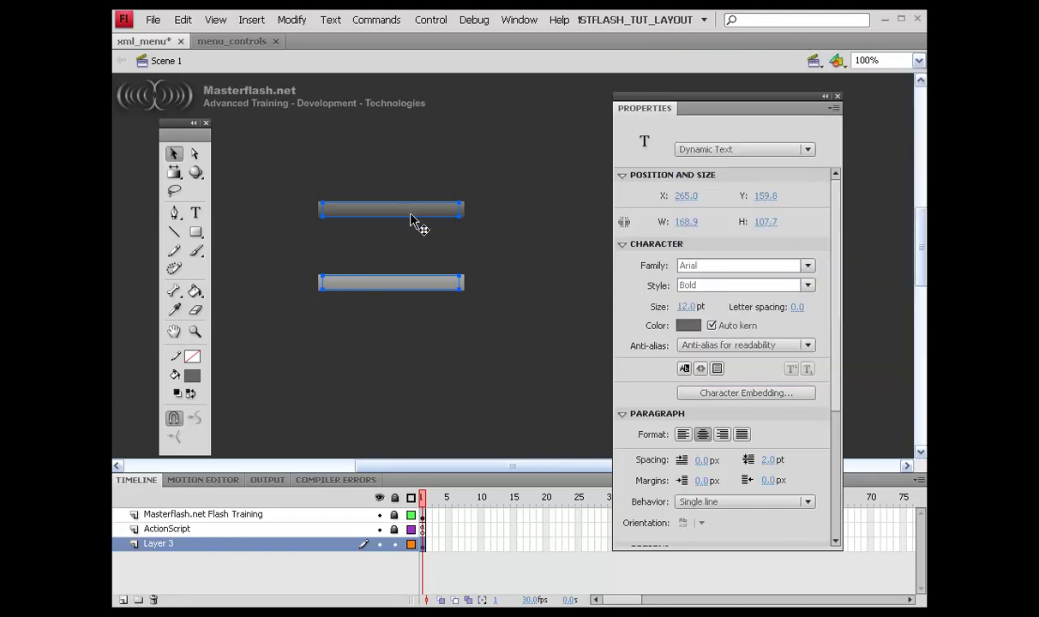
{"action": "left_click_drag", "start_coordinate": [710, 113], "coordinate": [1036, 106]}
{"action": "left_click", "coordinate": [559, 249]}
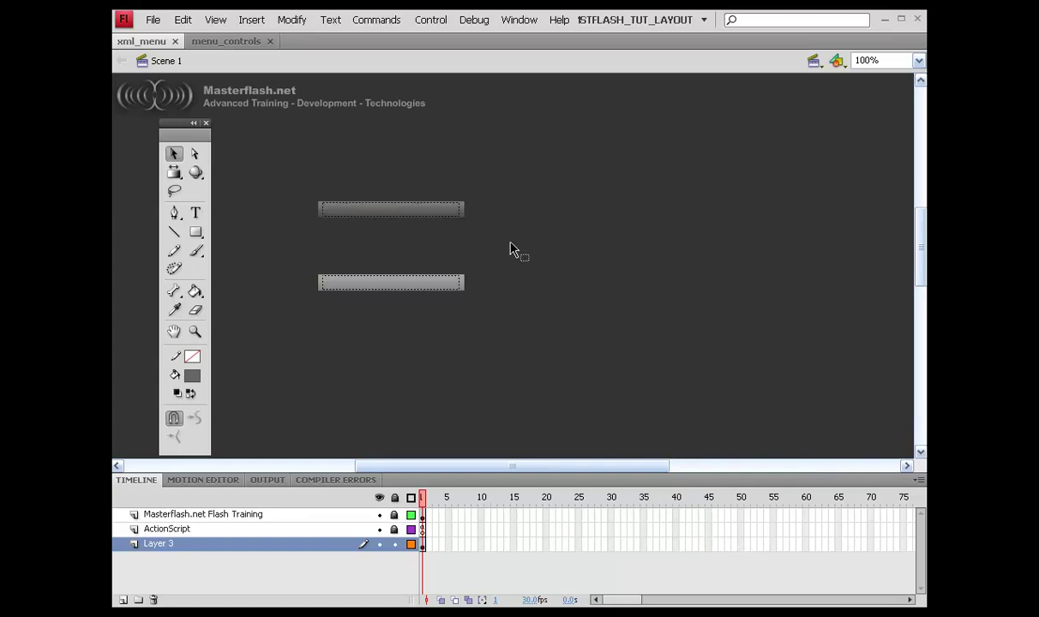
Step: Enter the text "Top Navigation" in the text field on the upper bar
{"action": "left_click", "coordinate": [360, 213]}
{"action": "double_click", "coordinate": [378, 213]}
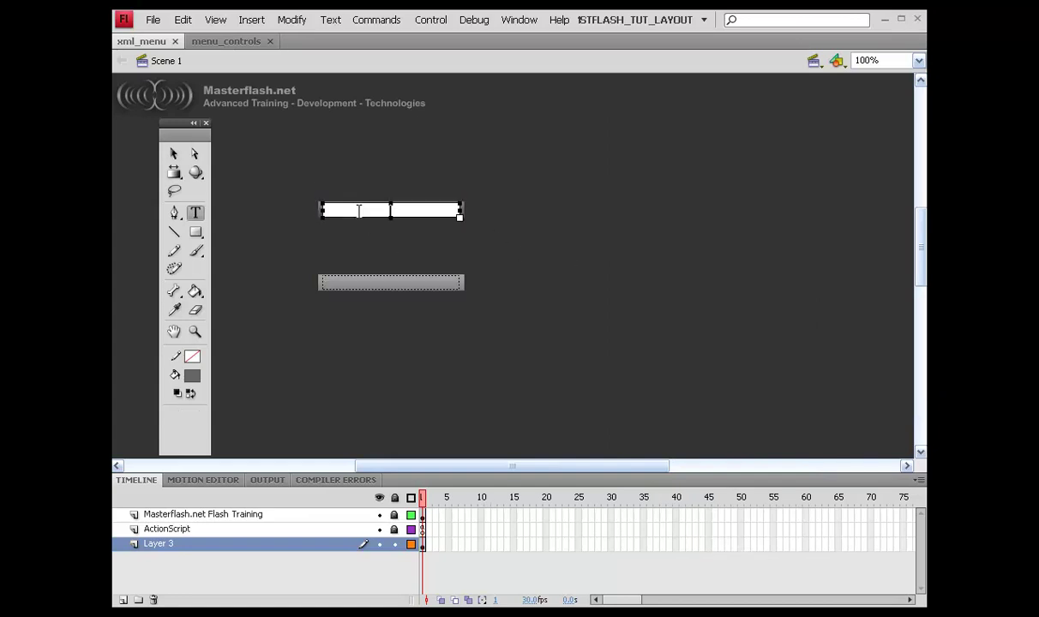
{"action": "type", "text": "Top Navigation"}
{"action": "left_click", "coordinate": [473, 224]}
Step: Enter the text "Sub Navigation" in the text field on the lower, lighter bar
{"action": "left_click", "coordinate": [392, 286]}
{"action": "type", "text": "Sub Navia"}
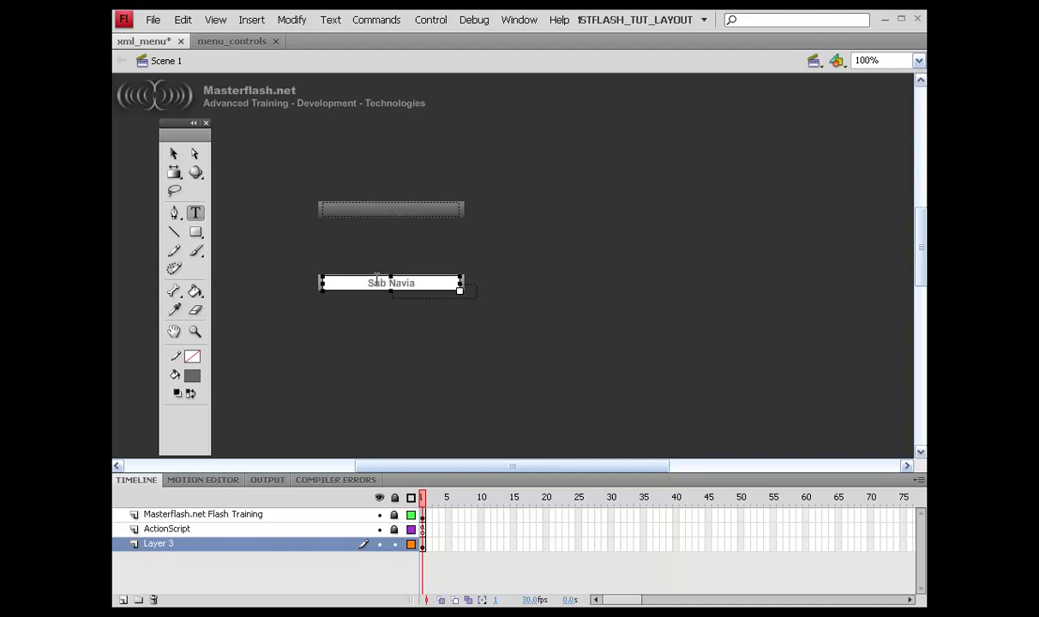
{"action": "key", "text": "BackSpace"}
{"action": "type", "text": "gation"}
{"action": "left_click", "coordinate": [459, 313]}
{"action": "key", "text": "v"}
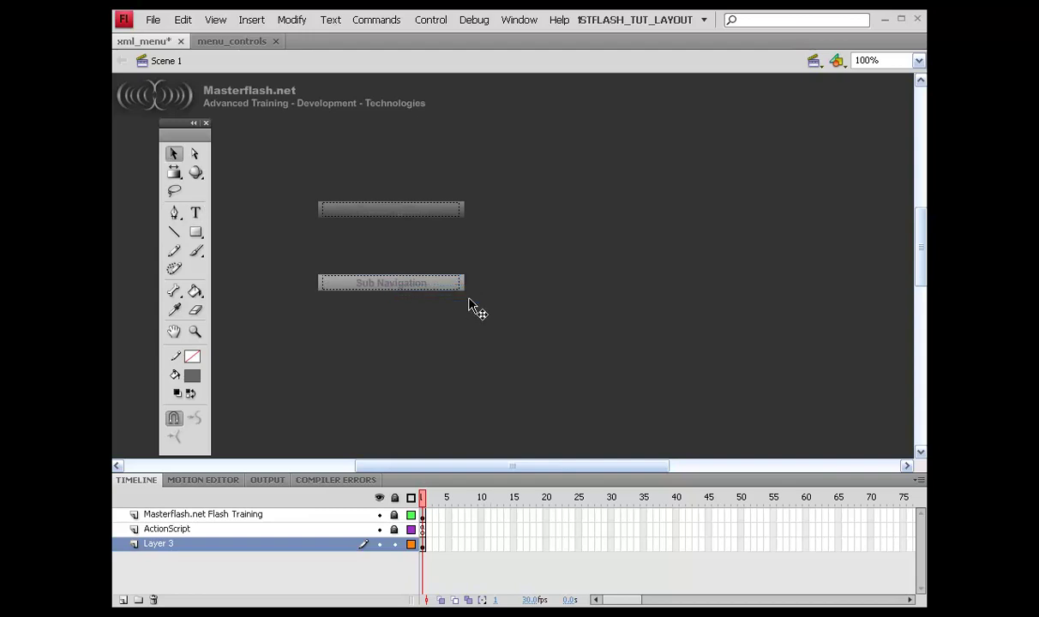
Step: Change the text colour of both the Top Navigation and Sub Navigation fields to light grey and save the document
{"action": "left_click", "coordinate": [428, 210]}
{"action": "left_click", "coordinate": [526, 293]}
{"action": "left_click", "coordinate": [383, 288]}
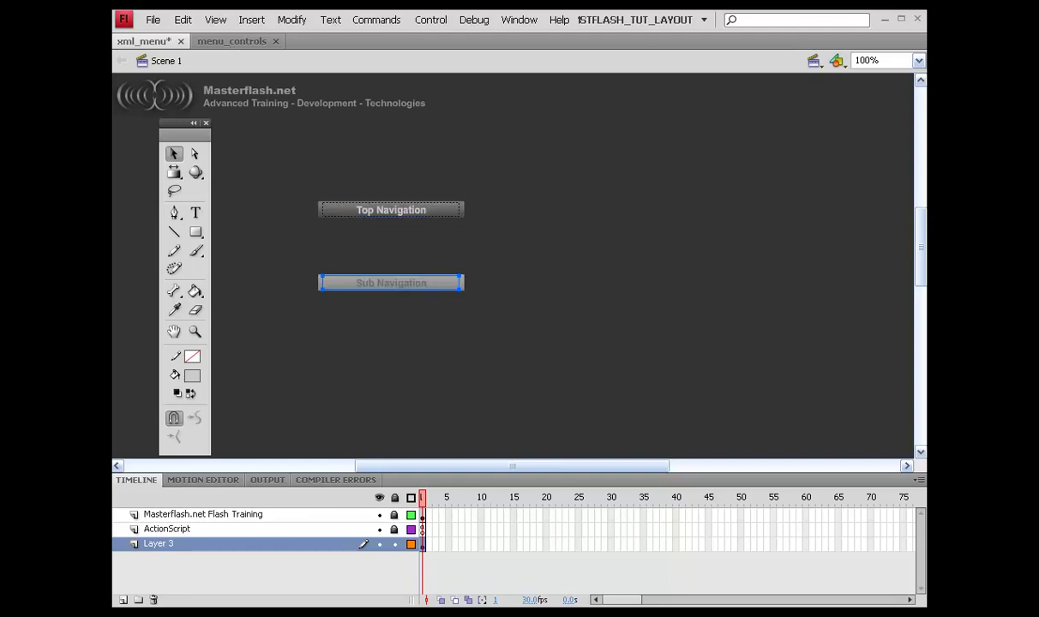
{"action": "left_click", "coordinate": [567, 341]}
{"action": "key", "text": "ctrl+s"}
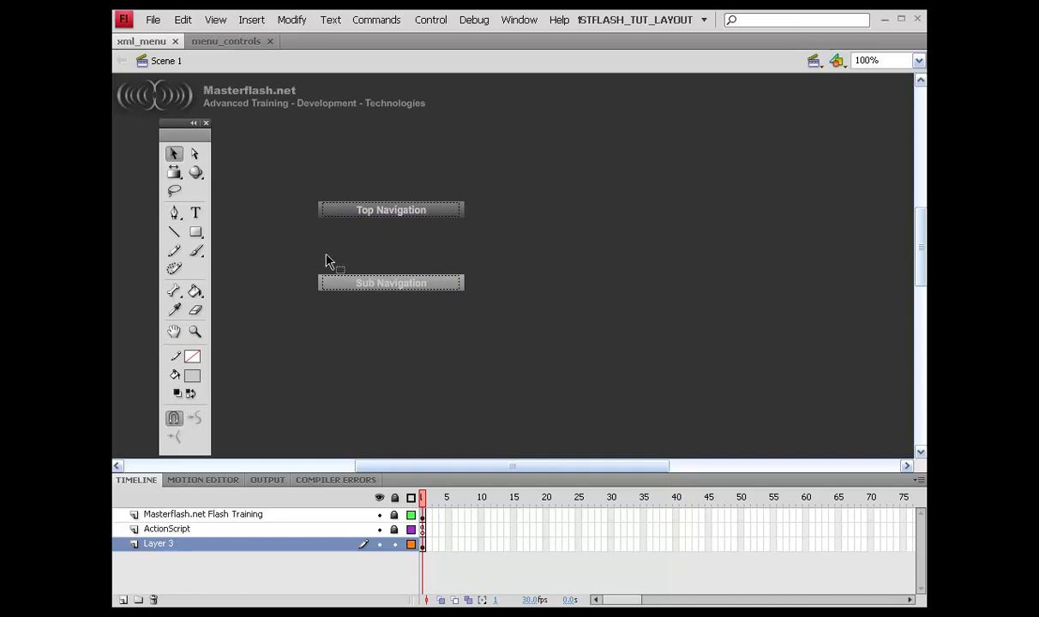
Step: Convert the upper bar and its text field to a movie clip named top_nav_mc, exported for ActionScript with class top_nav_mc
{"action": "left_click_drag", "start_coordinate": [273, 176], "coordinate": [508, 231]}
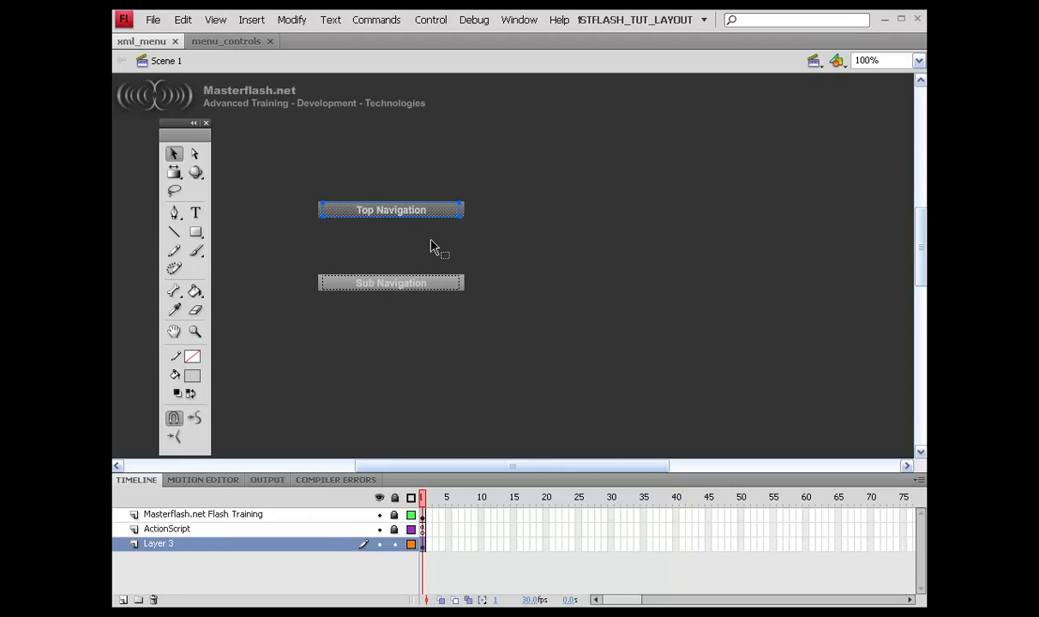
{"action": "key", "text": "F8"}
{"action": "type", "text": "top_nav_mc"}
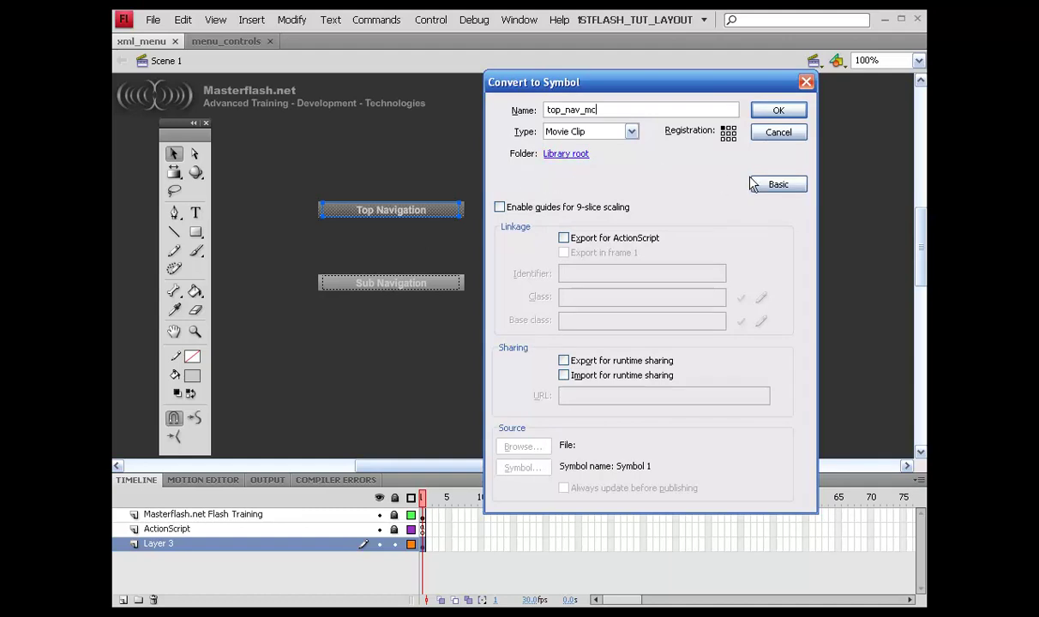
{"action": "left_click", "coordinate": [776, 185]}
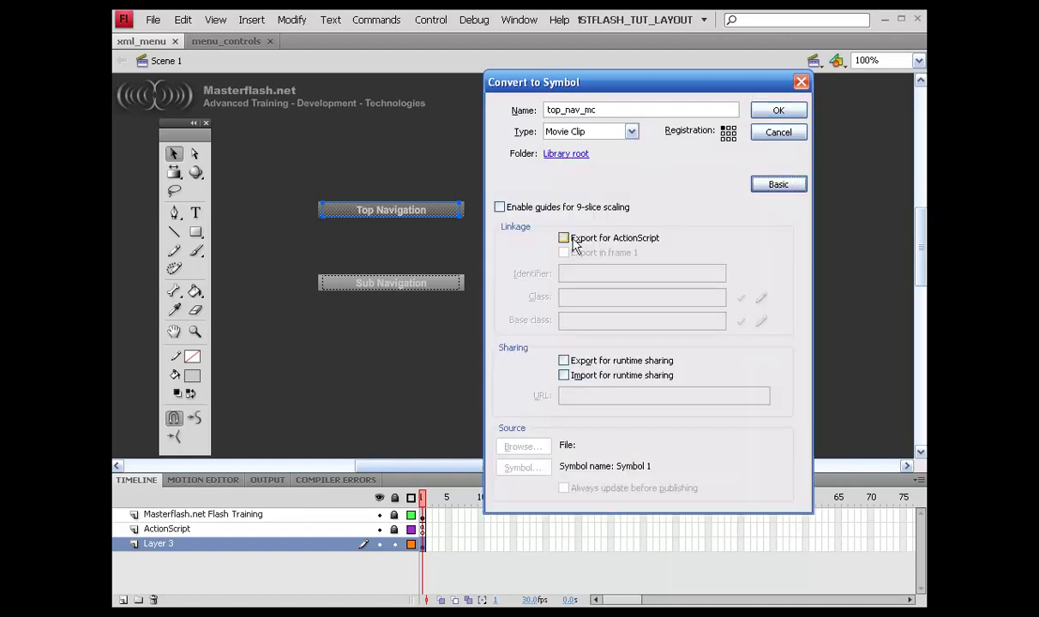
{"action": "left_click", "coordinate": [564, 238]}
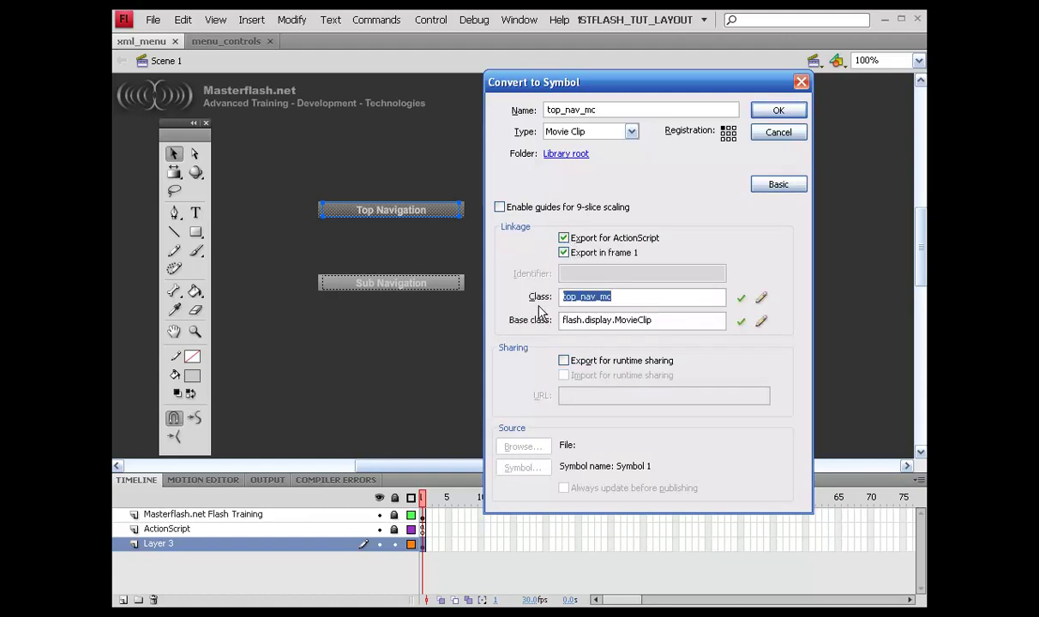
{"action": "left_click_drag", "start_coordinate": [651, 320], "coordinate": [549, 320]}
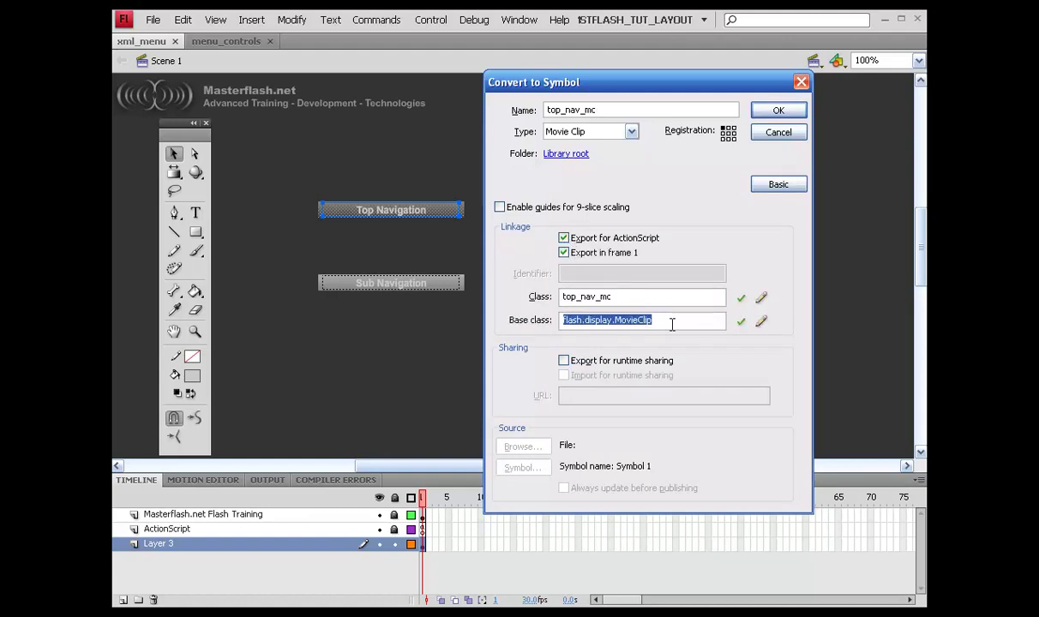
{"action": "left_click", "coordinate": [790, 111]}
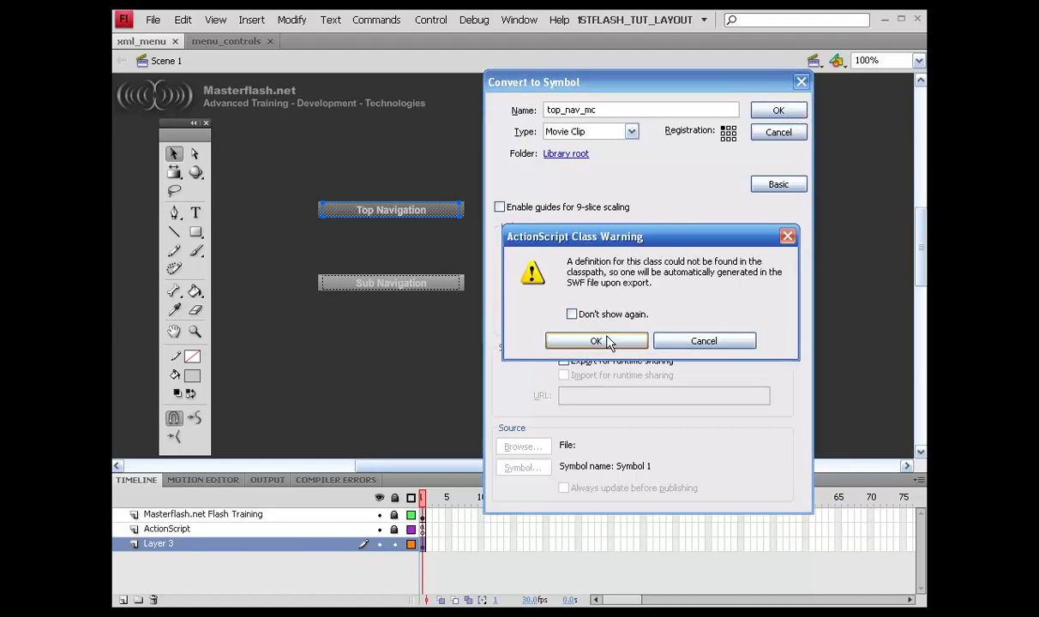
{"action": "left_click", "coordinate": [596, 341]}
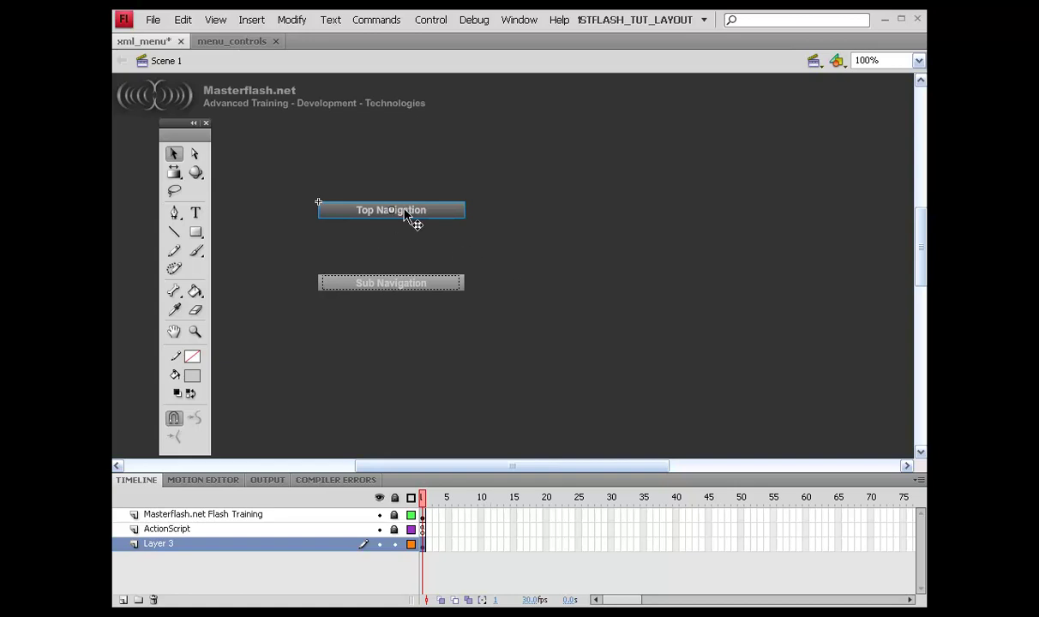
Step: Move the Top Navigation clip down 70 px so it sits directly above the Sub Navigation bar
{"action": "key", "text": "Delete"}
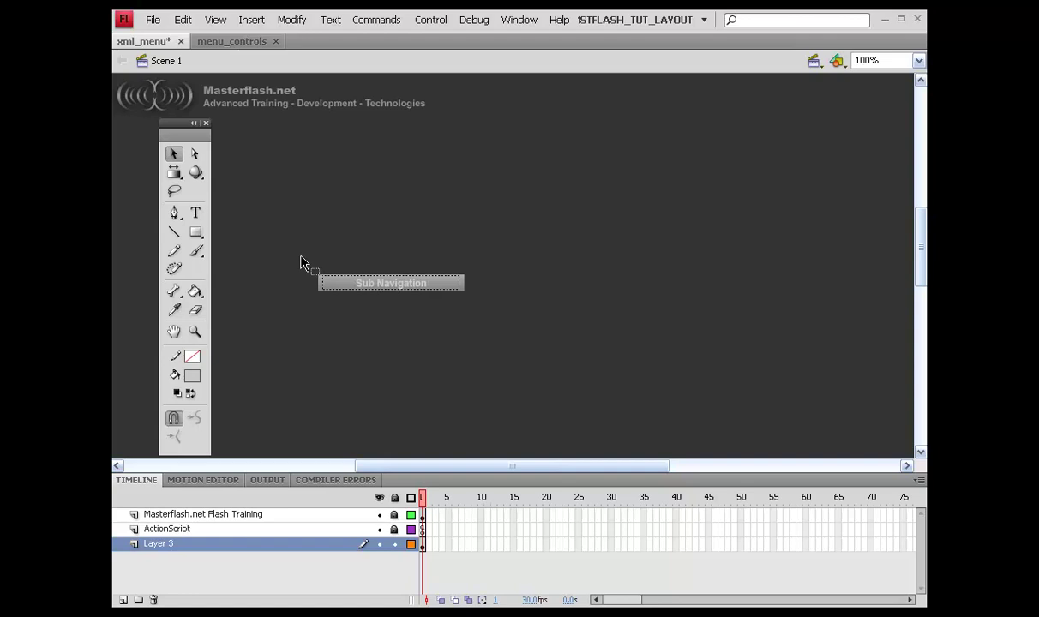
{"action": "key", "text": "ctrl+z"}
{"action": "left_click", "coordinate": [374, 215]}
{"action": "key", "text": "shift+Down"}
{"action": "key", "text": "shift+Down"}
{"action": "key", "text": "shift+Down"}
{"action": "key", "text": "shift+Down"}
{"action": "key", "text": "shift+Down"}
{"action": "key", "text": "shift+Down"}
{"action": "key", "text": "shift+Down"}
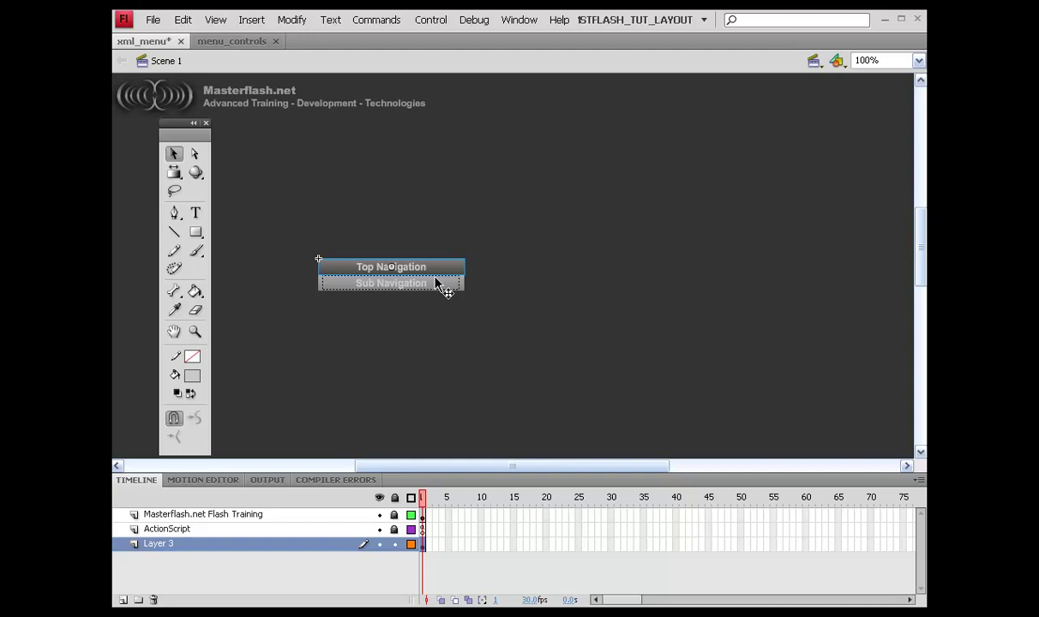
{"action": "left_click", "coordinate": [463, 351]}
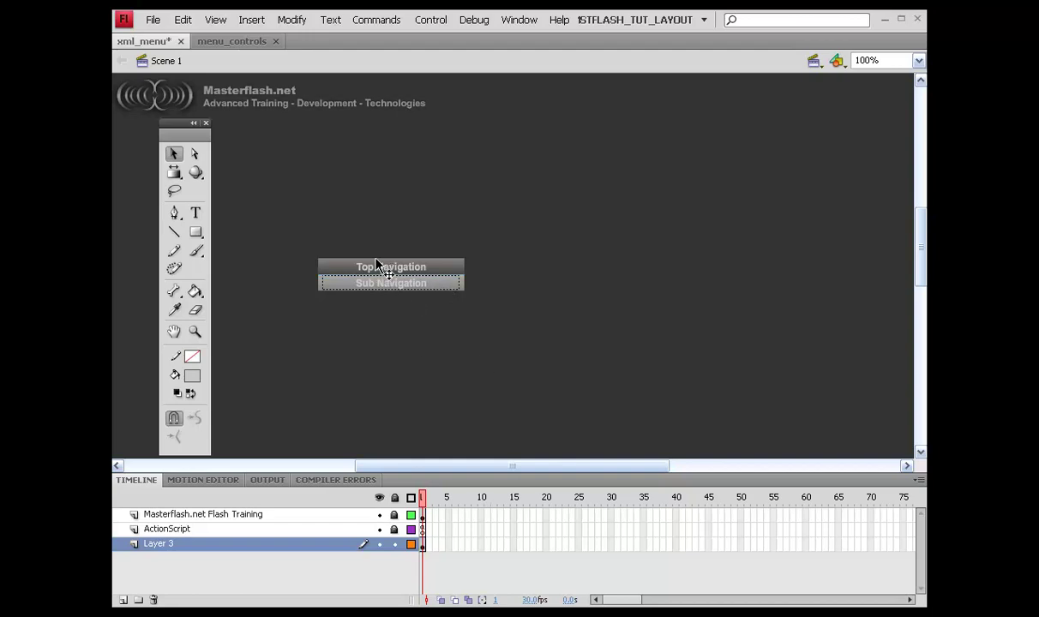
Step: Shift the Top Navigation clip sideways in both directions above the Sub Navigation bar, and undo the shifts
{"action": "left_click", "coordinate": [445, 265]}
{"action": "key", "text": "shift+Right"}
{"action": "key", "text": "shift+Right"}
{"action": "key", "text": "shift+Left"}
{"action": "key", "text": "shift+Left"}
{"action": "key", "text": "shift+Left"}
{"action": "key", "text": "shift+Left"}
{"action": "key", "text": "shift+Left"}
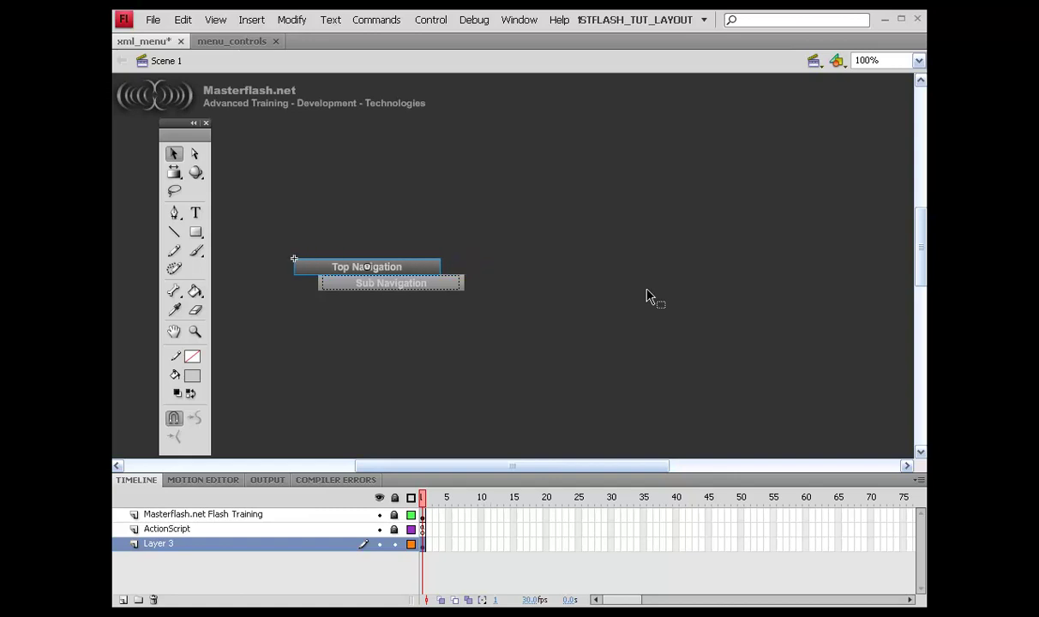
{"action": "key", "text": "Left"}
{"action": "key", "text": "Left"}
{"action": "key", "text": "Left"}
{"action": "key", "text": "Left"}
{"action": "key", "text": "Left"}
{"action": "key", "text": "Left"}
{"action": "key", "text": "Left"}
{"action": "key", "text": "Left"}
{"action": "key", "text": "Left"}
{"action": "key", "text": "Left"}
{"action": "key", "text": "Left"}
{"action": "key", "text": "Left"}
{"action": "key", "text": "Left"}
{"action": "key", "text": "Left"}
{"action": "key", "text": "Left"}
{"action": "key", "text": "Left"}
{"action": "key", "text": "Left"}
{"action": "key", "text": "Left"}
{"action": "key", "text": "Left"}
{"action": "key", "text": "Left"}
{"action": "key", "text": "Right"}
{"action": "key", "text": "Right"}
{"action": "key", "text": "Right"}
{"action": "key", "text": "Right"}
{"action": "key", "text": "Right"}
{"action": "key", "text": "Right"}
{"action": "key", "text": "Right"}
{"action": "key", "text": "Right"}
{"action": "key", "text": "Right"}
{"action": "key", "text": "Right"}
{"action": "key", "text": "Right"}
{"action": "key", "text": "Right"}
{"action": "key", "text": "Right"}
{"action": "key", "text": "Right"}
{"action": "key", "text": "Right"}
{"action": "key", "text": "Right"}
{"action": "key", "text": "Right"}
{"action": "key", "text": "Right"}
{"action": "key", "text": "Right"}
{"action": "key", "text": "Right"}
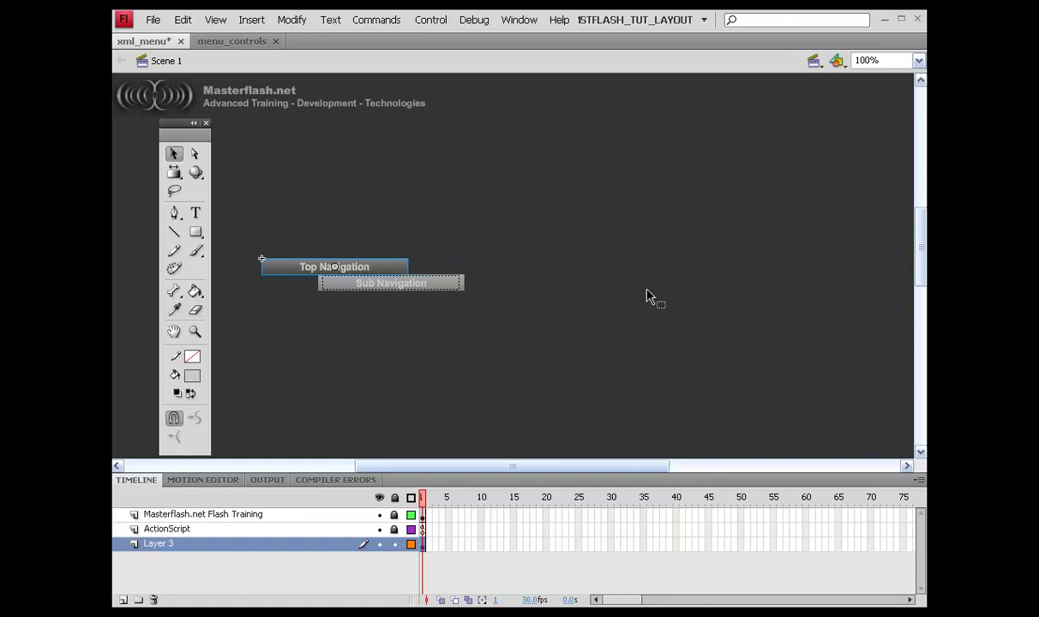
{"action": "key", "text": "Right"}
{"action": "key", "text": "Right"}
{"action": "key", "text": "Right"}
{"action": "key", "text": "Right"}
{"action": "key", "text": "Right"}
{"action": "key", "text": "Right"}
{"action": "key", "text": "Right"}
{"action": "key", "text": "Right"}
{"action": "key", "text": "Right"}
{"action": "key", "text": "Right"}
{"action": "key", "text": "Right"}
{"action": "key", "text": "Right"}
{"action": "key", "text": "Right"}
{"action": "key", "text": "Right"}
{"action": "key", "text": "Right"}
{"action": "key", "text": "Right"}
{"action": "key", "text": "Right"}
{"action": "key", "text": "Right"}
{"action": "key", "text": "Right"}
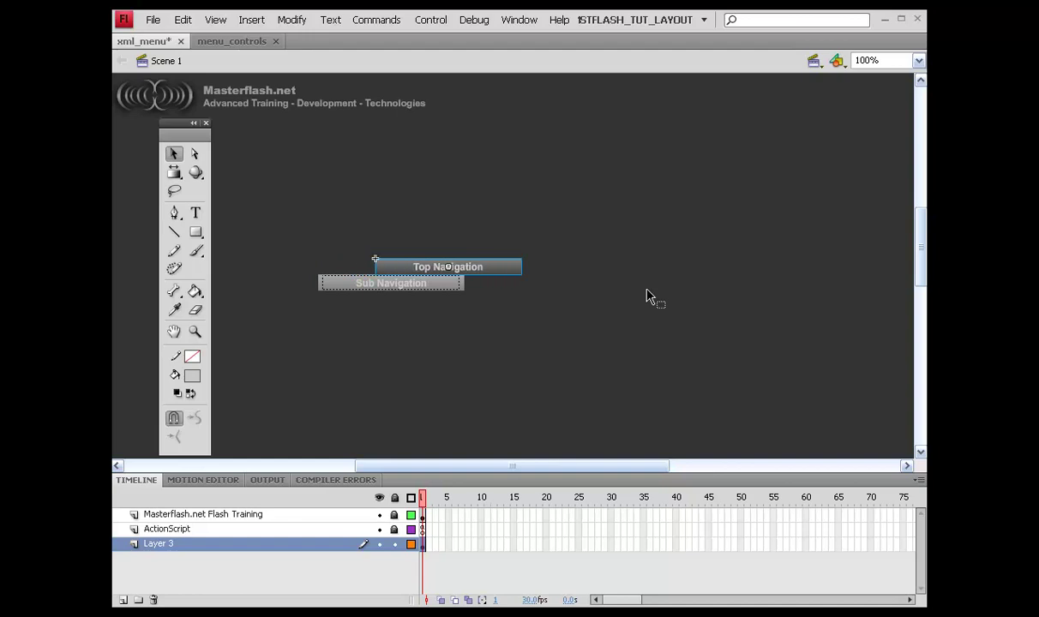
{"action": "key", "text": "ctrl+z"}
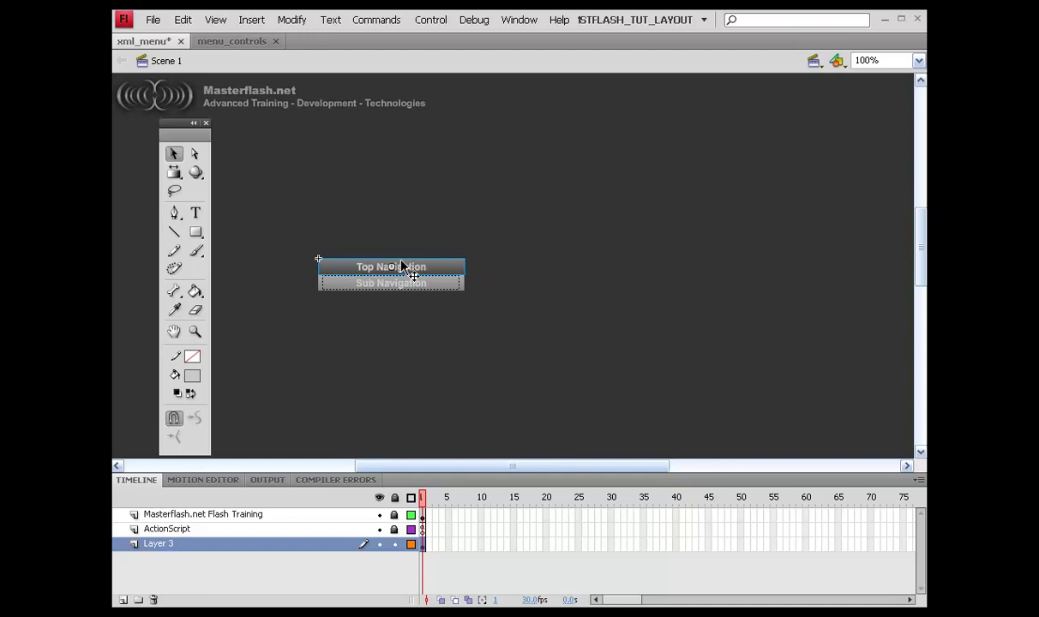
Step: Delete the Top Navigation clip instance from the stage
{"action": "key", "text": "Delete"}
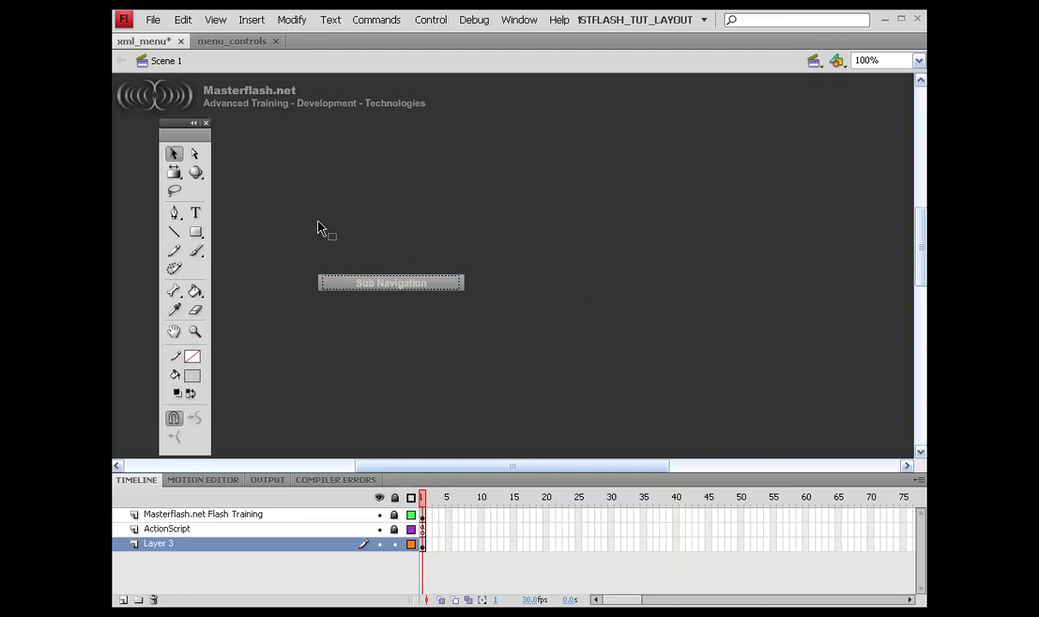
Step: Convert the Sub Navigation bar and its text field to a movie clip named submenu_nav_mc, exported for ActionScript with class submenu_nav_mc
{"action": "left_click_drag", "start_coordinate": [286, 224], "coordinate": [480, 326]}
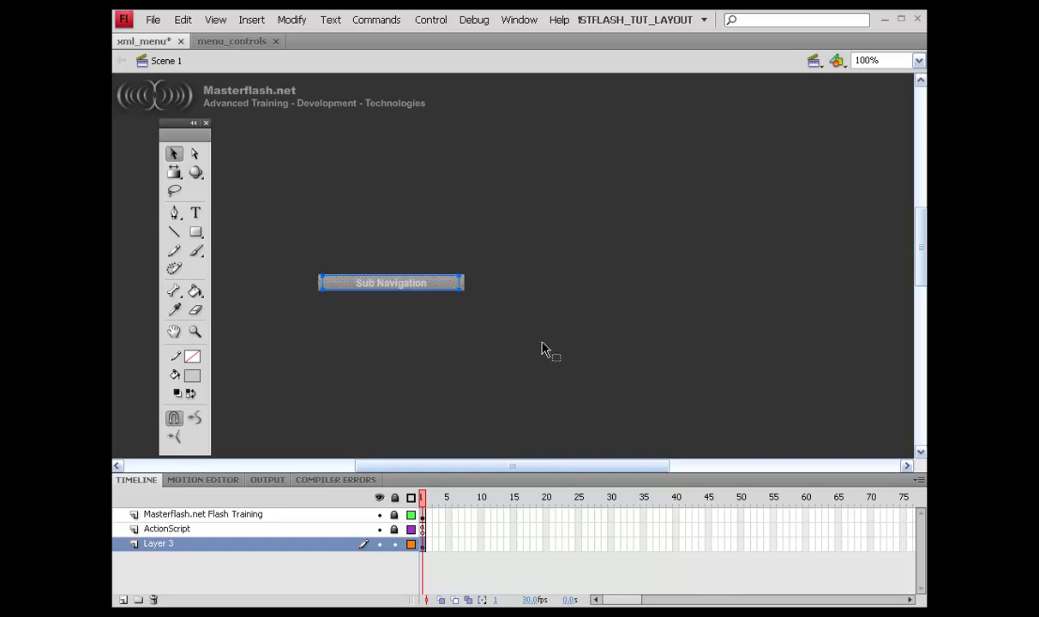
{"action": "key", "text": "F8"}
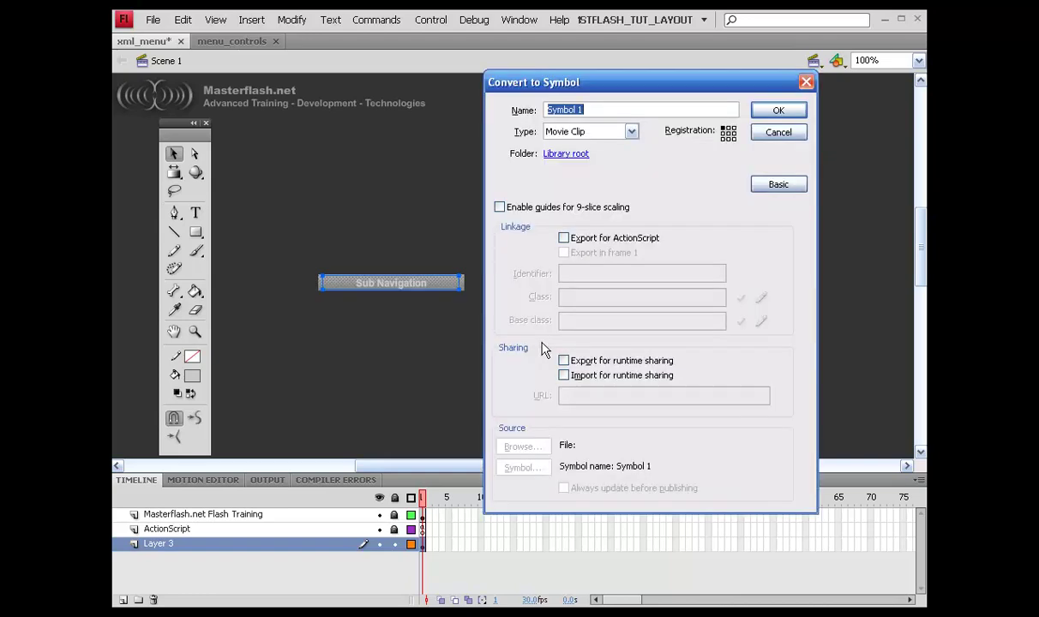
{"action": "type", "text": "submenu_nav_mc"}
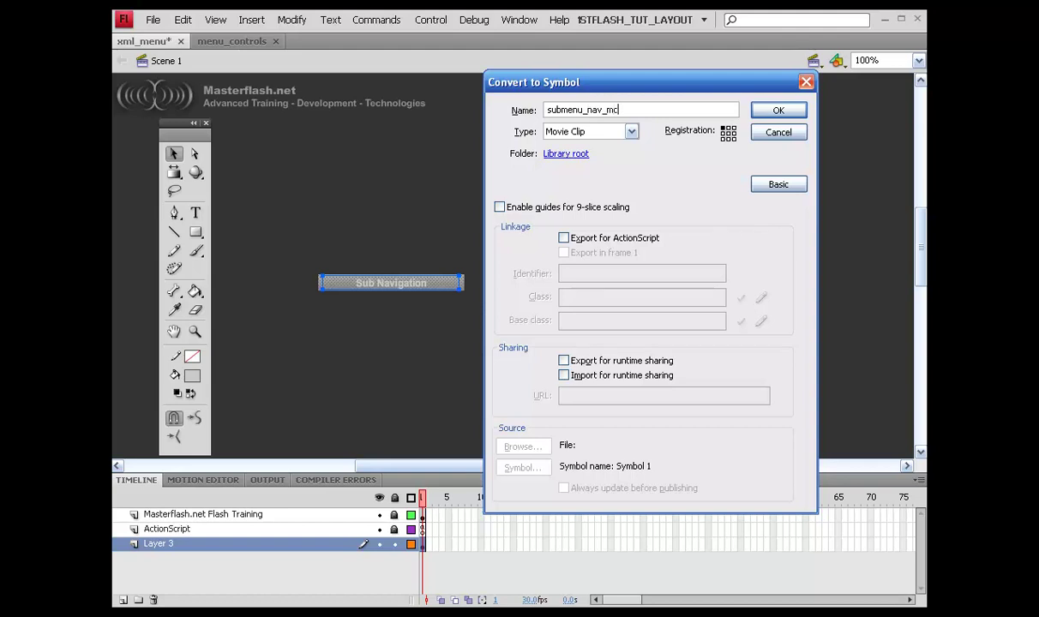
{"action": "left_click", "coordinate": [563, 239]}
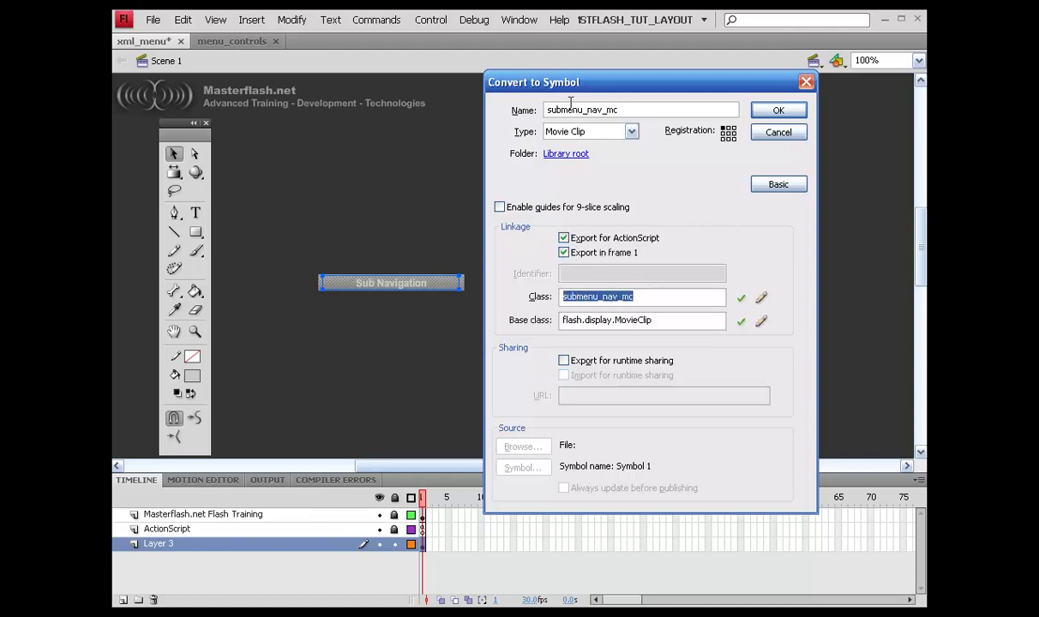
{"action": "left_click_drag", "start_coordinate": [655, 320], "coordinate": [551, 325]}
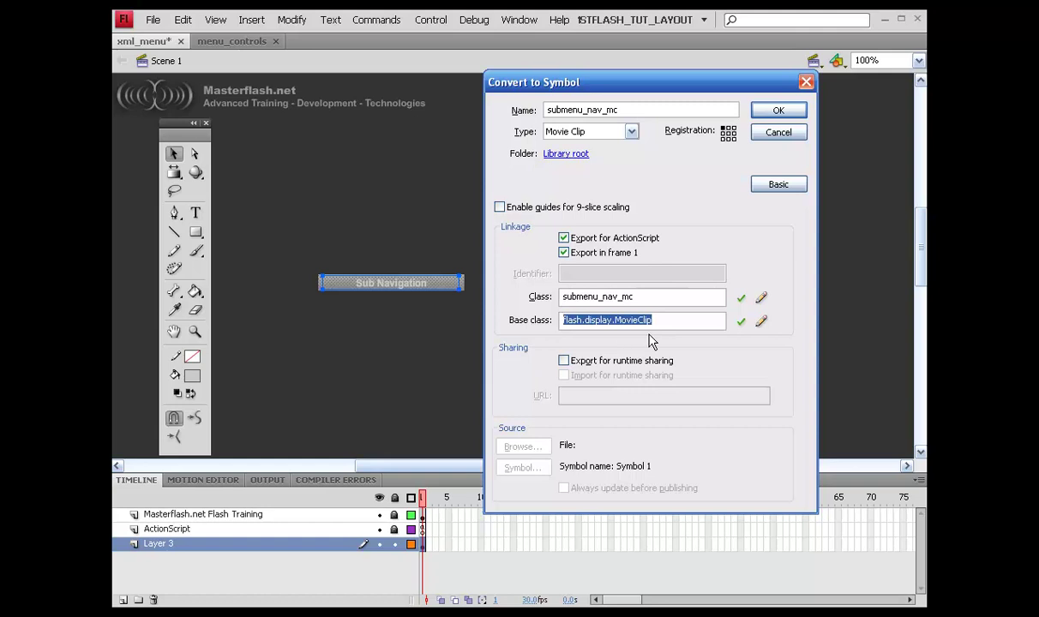
{"action": "left_click", "coordinate": [790, 115]}
{"action": "left_click", "coordinate": [586, 341]}
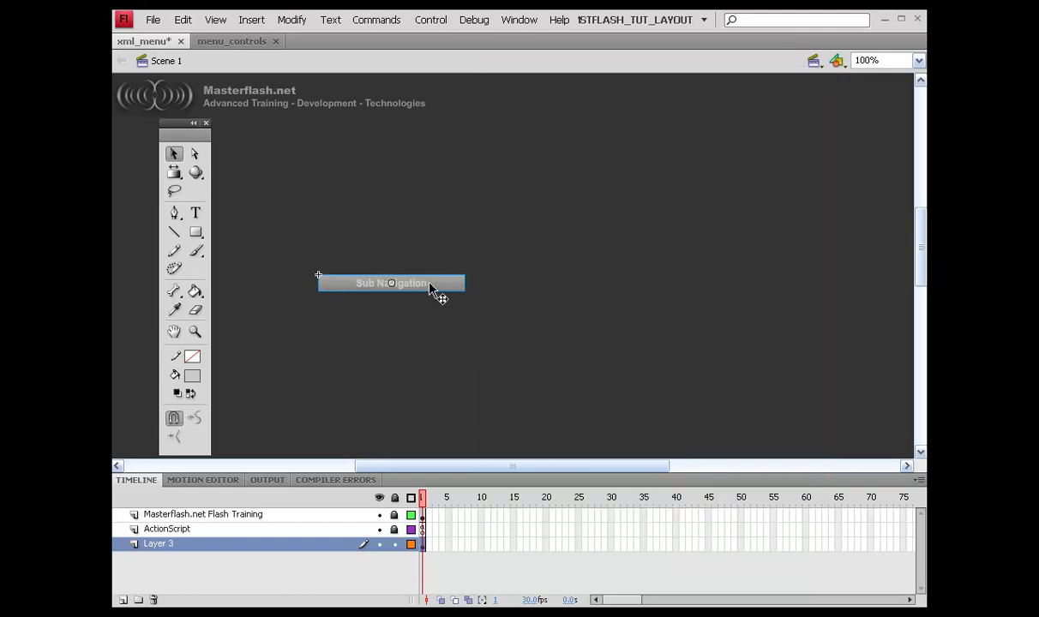
Step: Delete the Sub Navigation clip instance from the stage and open the document's library
{"action": "key", "text": "Delete"}
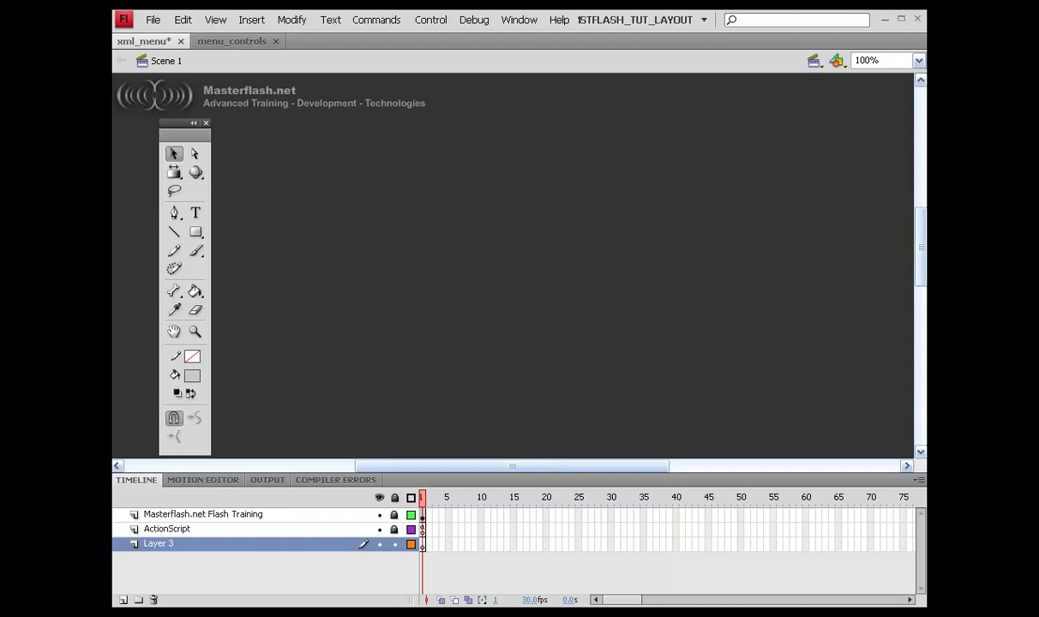
{"action": "key", "text": "ctrl+l"}
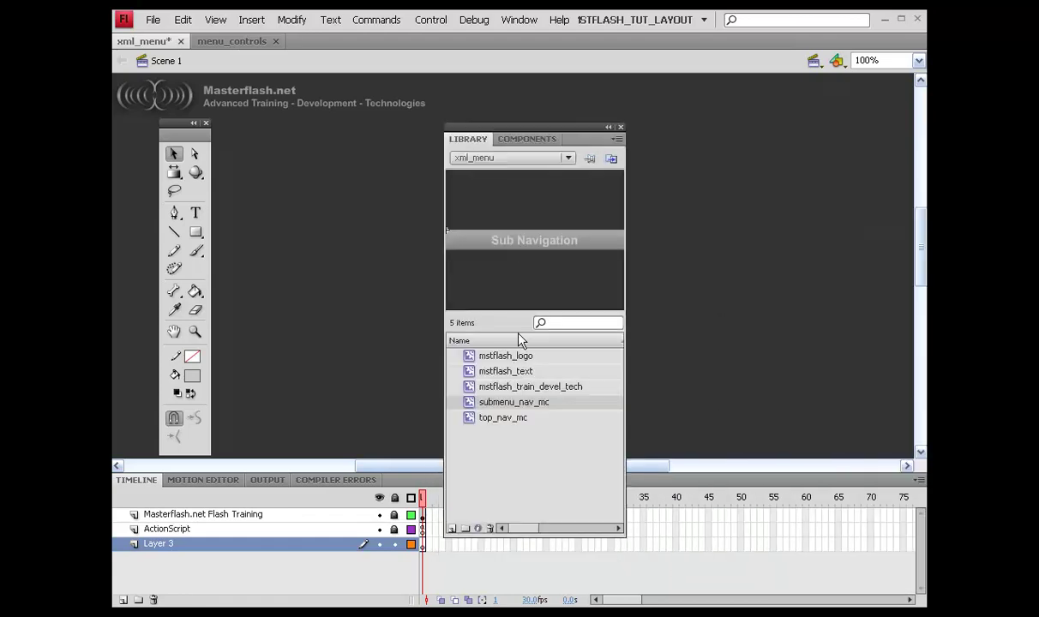